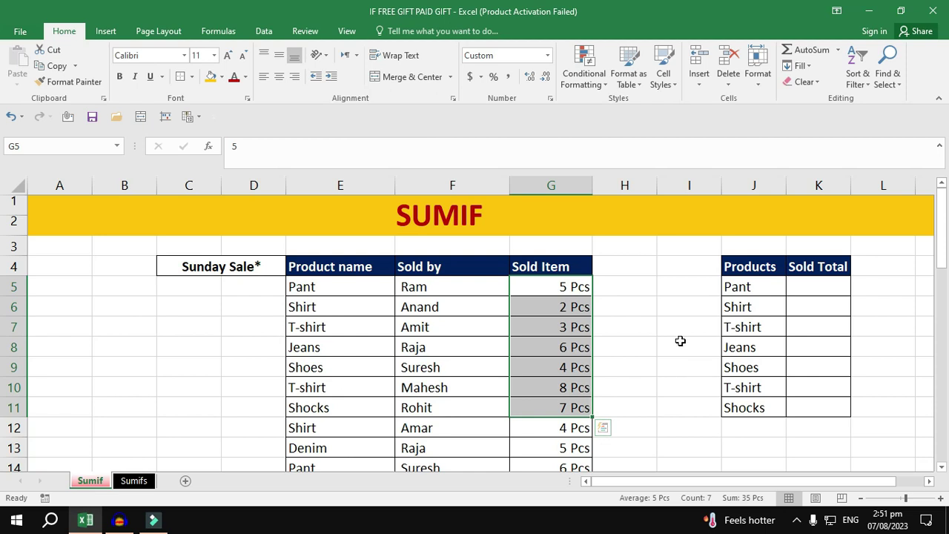
- Review the product sales list in columns E to G and the empty Sold Total column in the summary table
{"action": "left_click", "coordinate": [738, 286]}
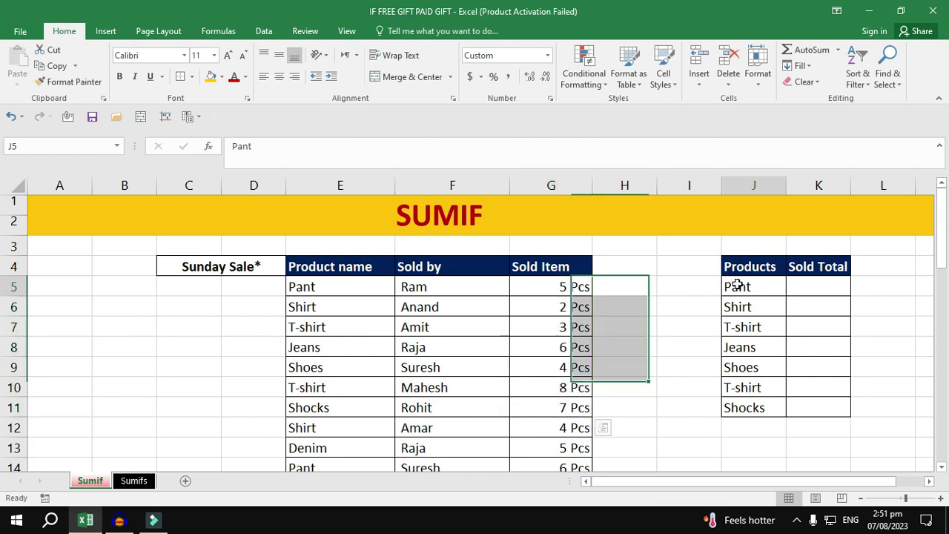
{"action": "left_click", "coordinate": [817, 287]}
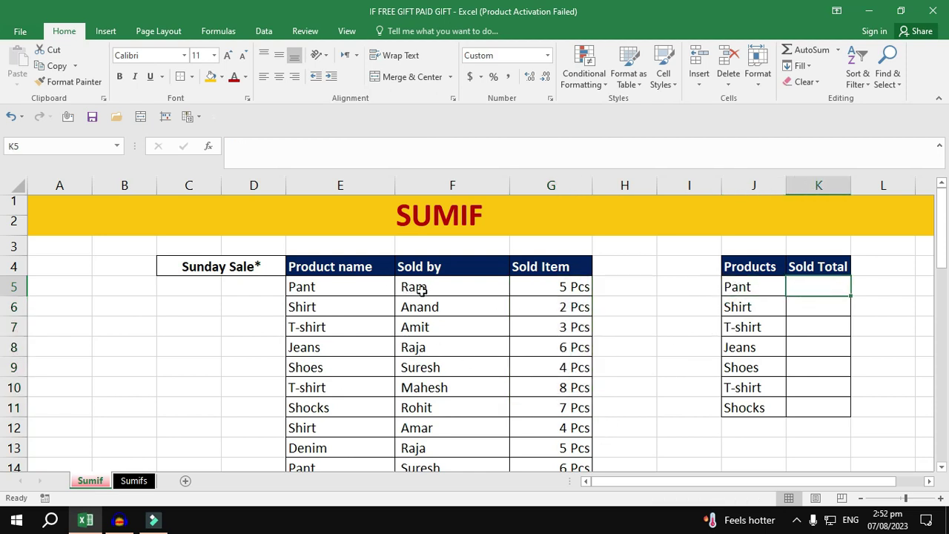
{"action": "scroll", "coordinate": [459, 318], "scroll_direction": "down", "scroll_amount": 5}
{"action": "scroll", "coordinate": [461, 319], "scroll_direction": "down", "scroll_amount": 6}
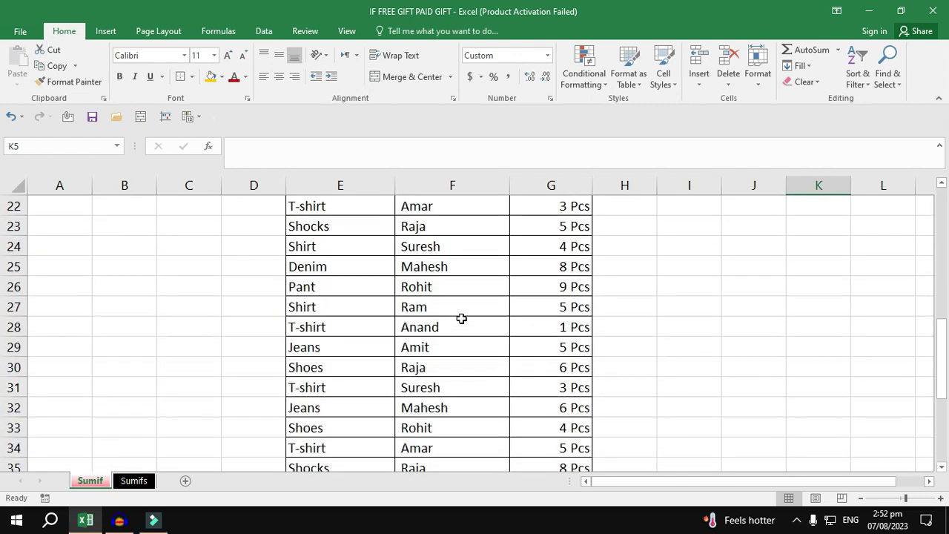
{"action": "scroll", "coordinate": [460, 320], "scroll_direction": "up", "scroll_amount": 5}
{"action": "scroll", "coordinate": [460, 321], "scroll_direction": "up", "scroll_amount": 6}
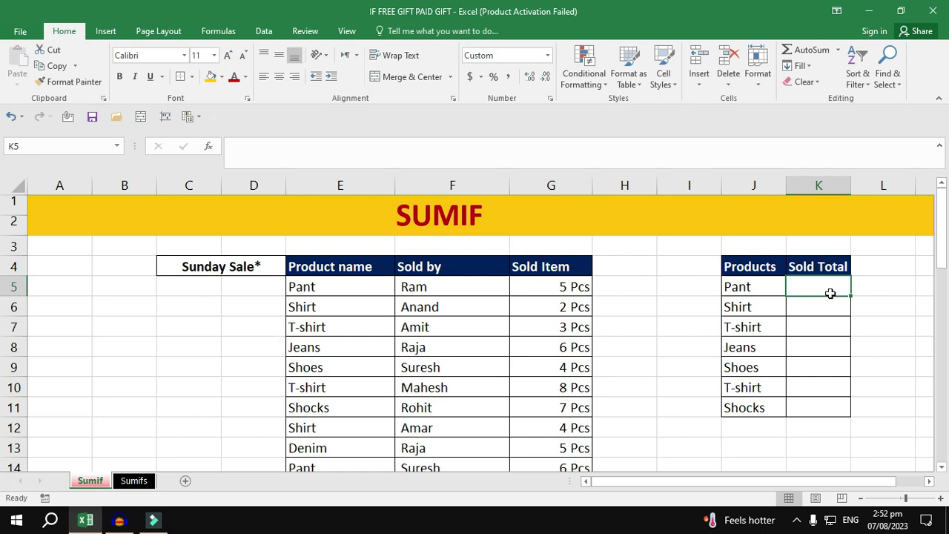
{"action": "left_click", "coordinate": [574, 288]}
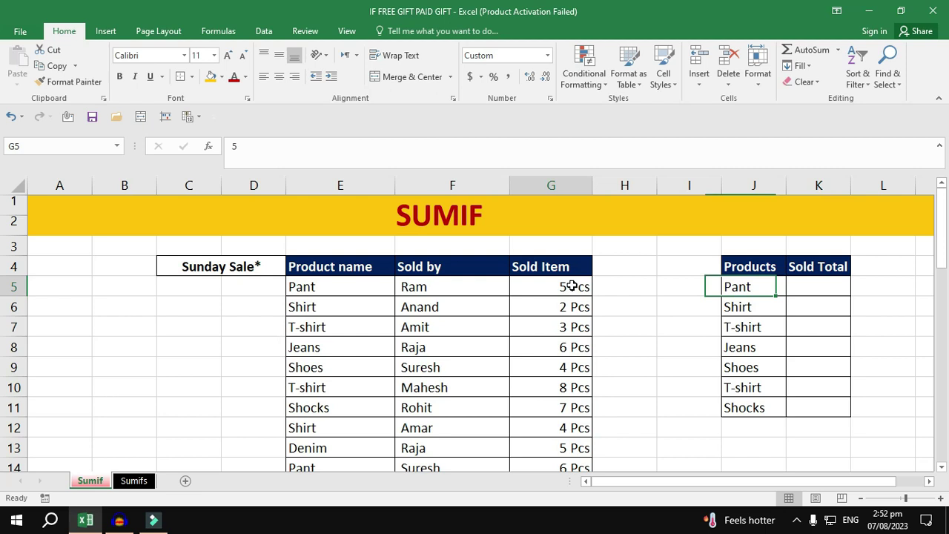
- Start a SUMIF formula in K5 with range E5:E44 and the text criterion "pant"
{"action": "left_click", "coordinate": [822, 292]}
{"action": "type", "text": "=sumi"}
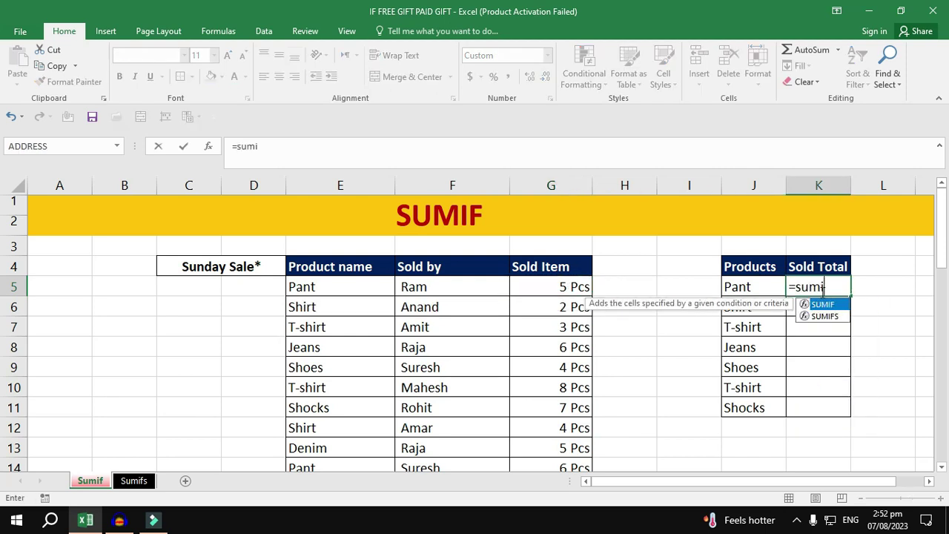
{"action": "key", "text": "Tab"}
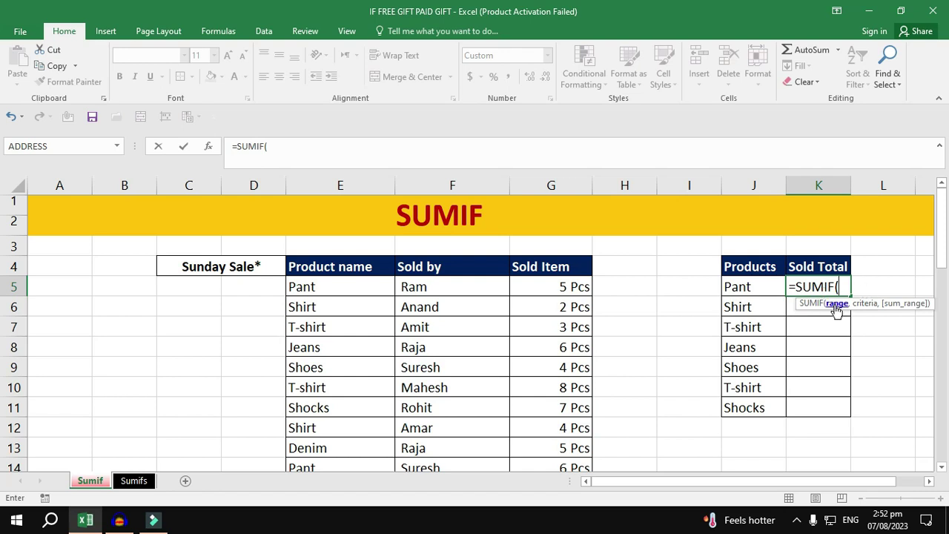
{"action": "left_click", "coordinate": [359, 292]}
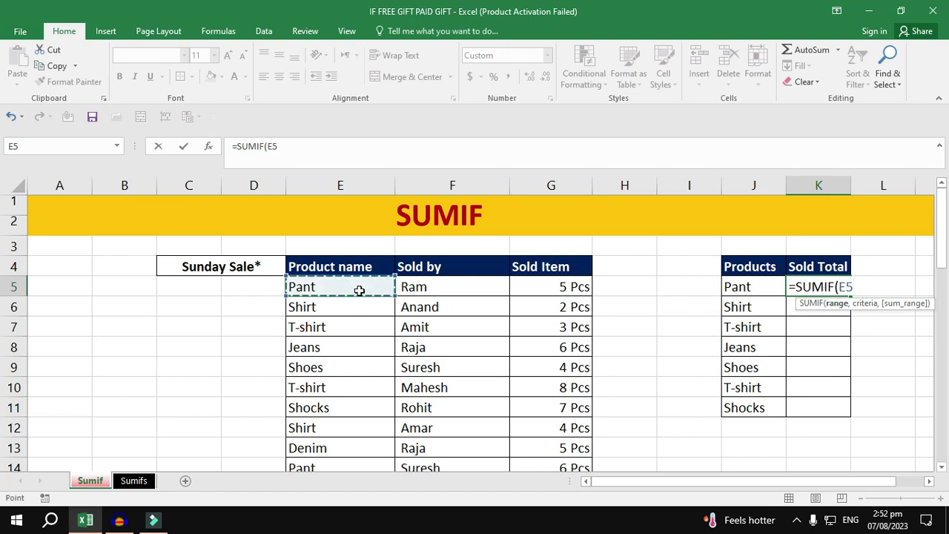
{"action": "key", "text": "ctrl+shift+Down"}
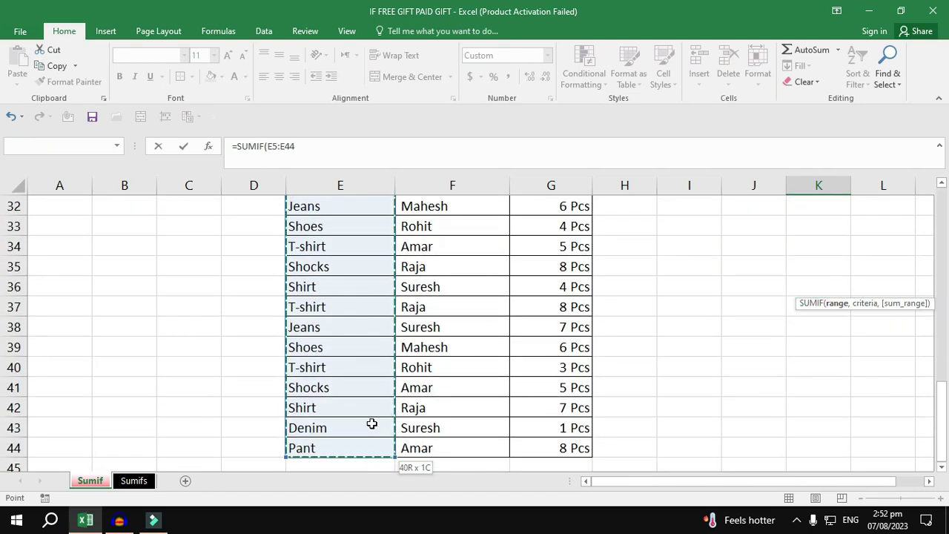
{"action": "type", "text": ","}
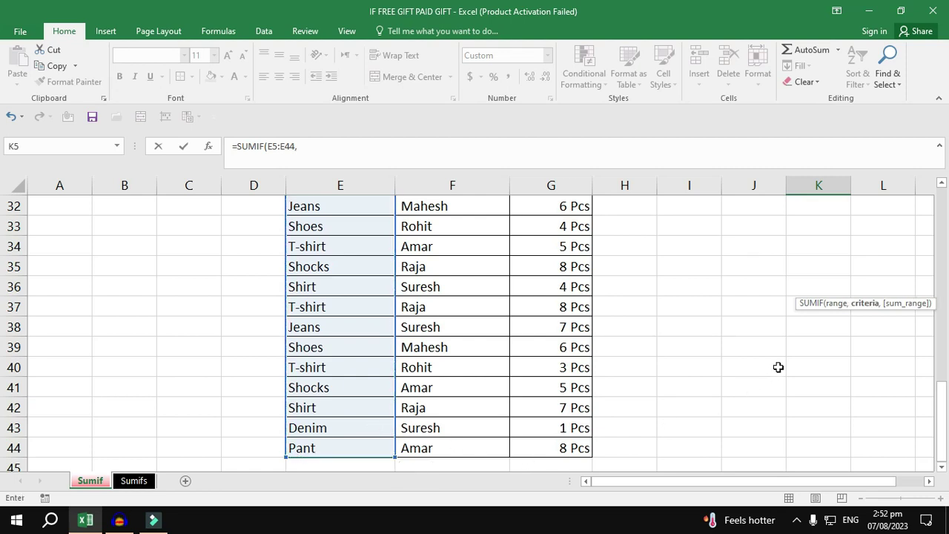
{"action": "scroll", "coordinate": [820, 336], "scroll_direction": "up", "scroll_amount": 10}
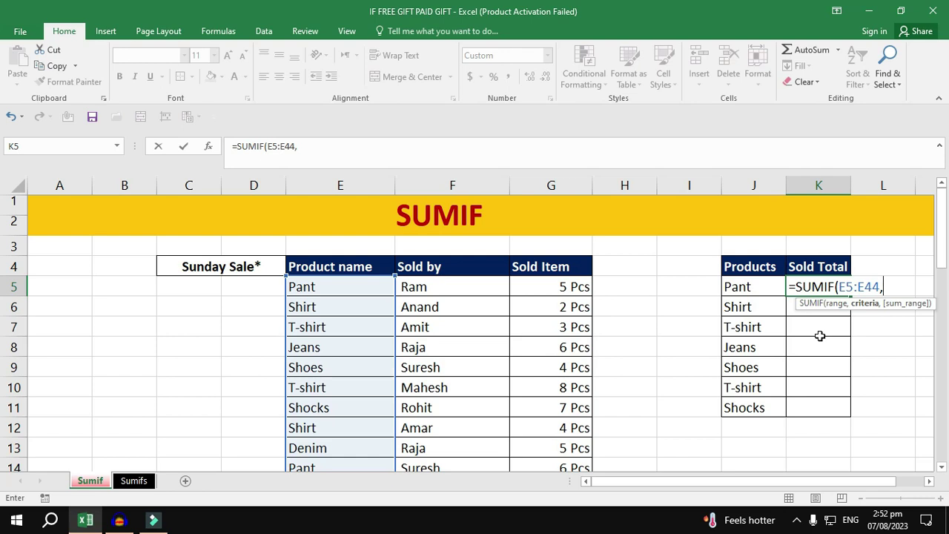
{"action": "type", "text": "\"pant\","}
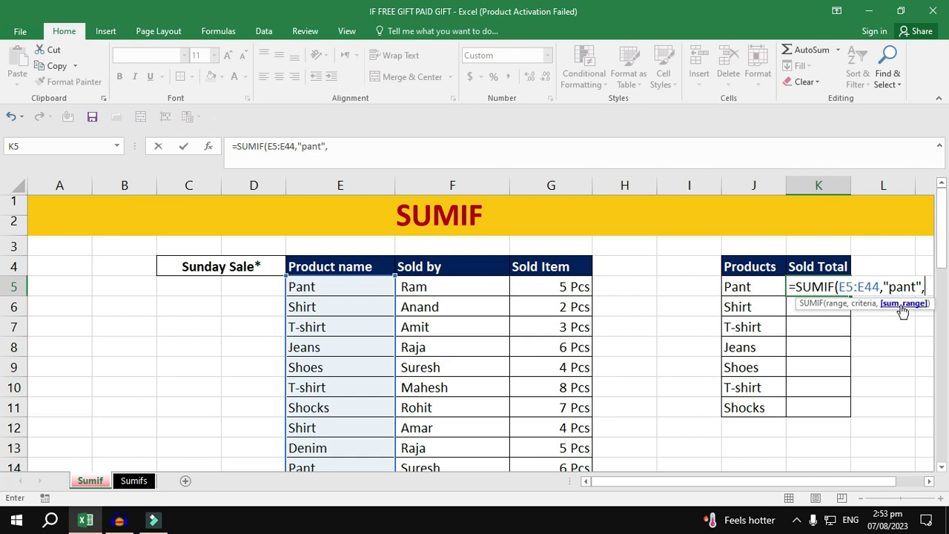
- Complete the K5 SUMIF formula with G5:G44 as the sum range
{"action": "left_click", "coordinate": [576, 286]}
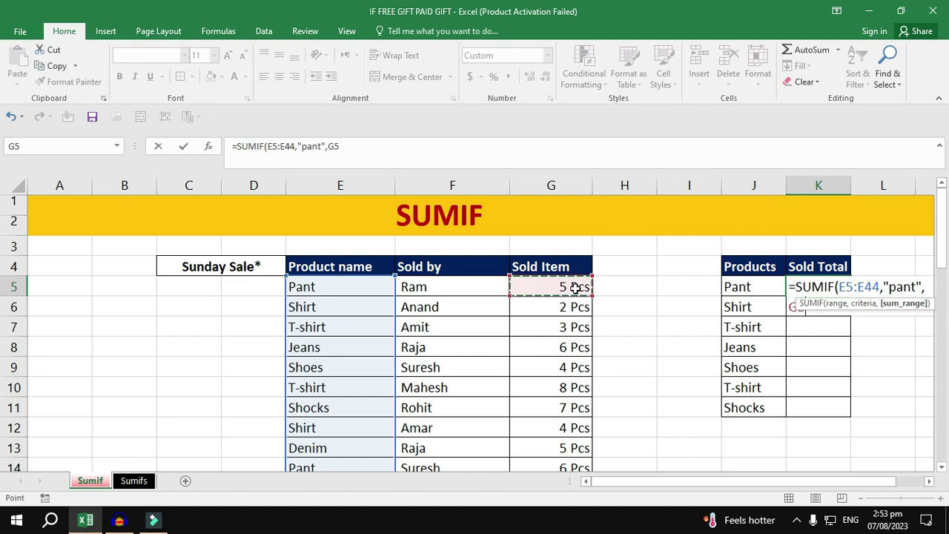
{"action": "left_click_drag", "start_coordinate": [573, 287], "coordinate": [576, 407]}
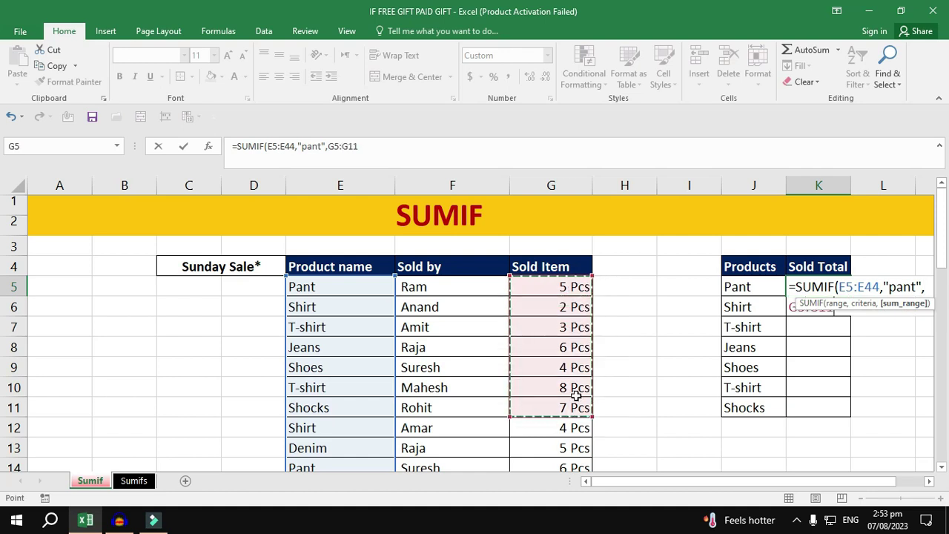
{"action": "left_click", "coordinate": [567, 289]}
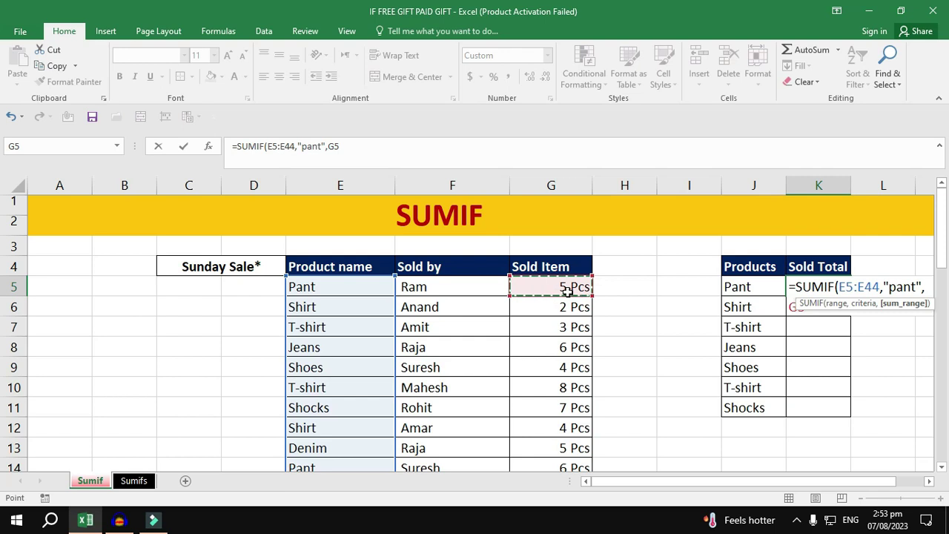
{"action": "key", "text": "ctrl+shift+Down"}
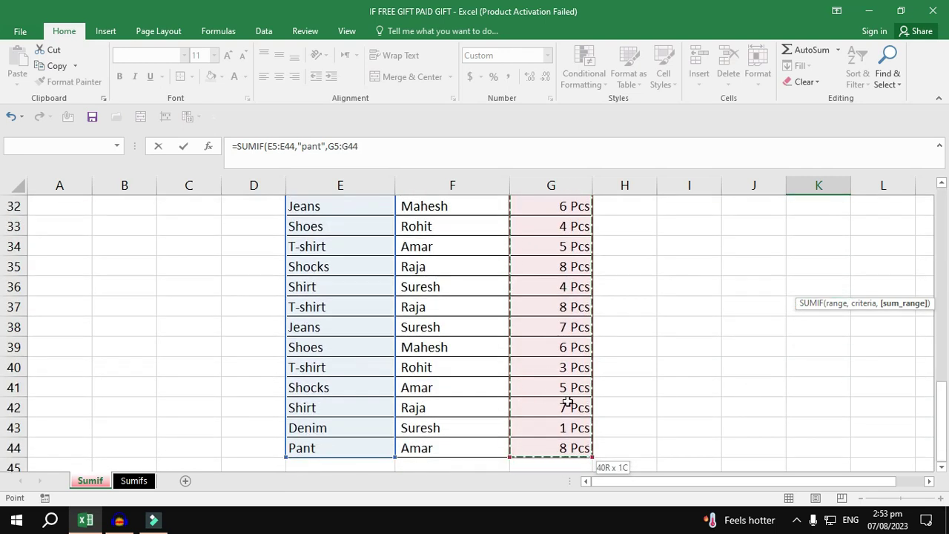
{"action": "key", "text": "Return"}
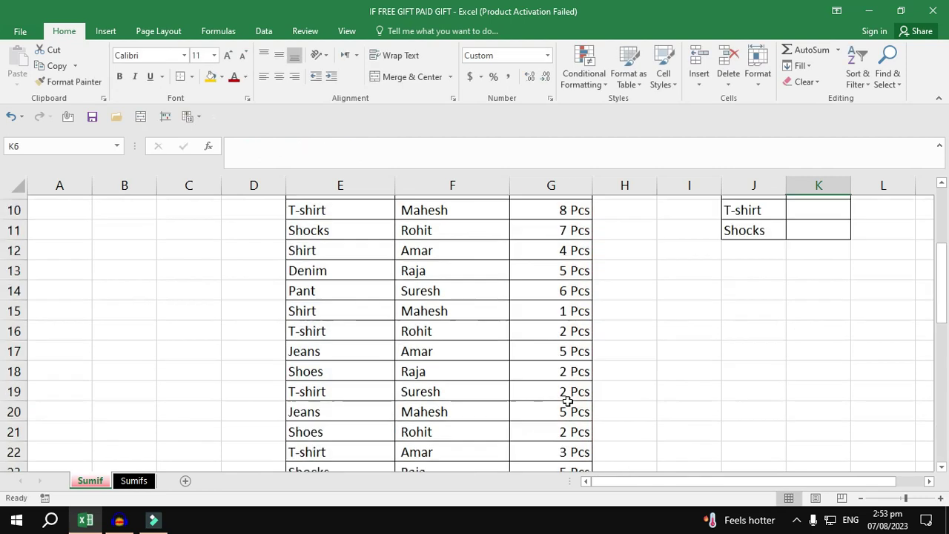
{"action": "scroll", "coordinate": [567, 400], "scroll_direction": "up", "scroll_amount": 3}
{"action": "left_click", "coordinate": [832, 247]}
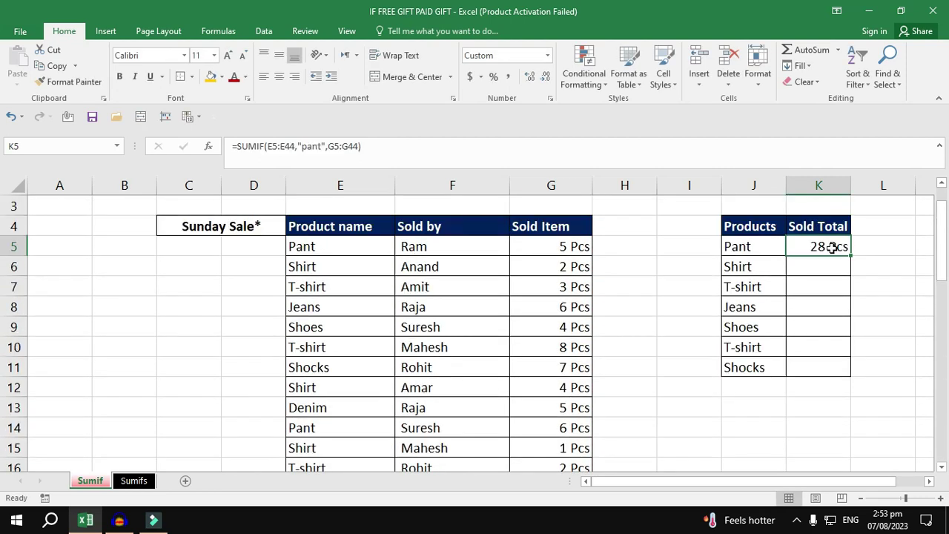
- Try filling the K5 formula down through K9, inspect the copy in K6, and undo the fill
{"action": "left_click_drag", "start_coordinate": [850, 256], "coordinate": [853, 332]}
{"action": "double_click", "coordinate": [834, 270]}
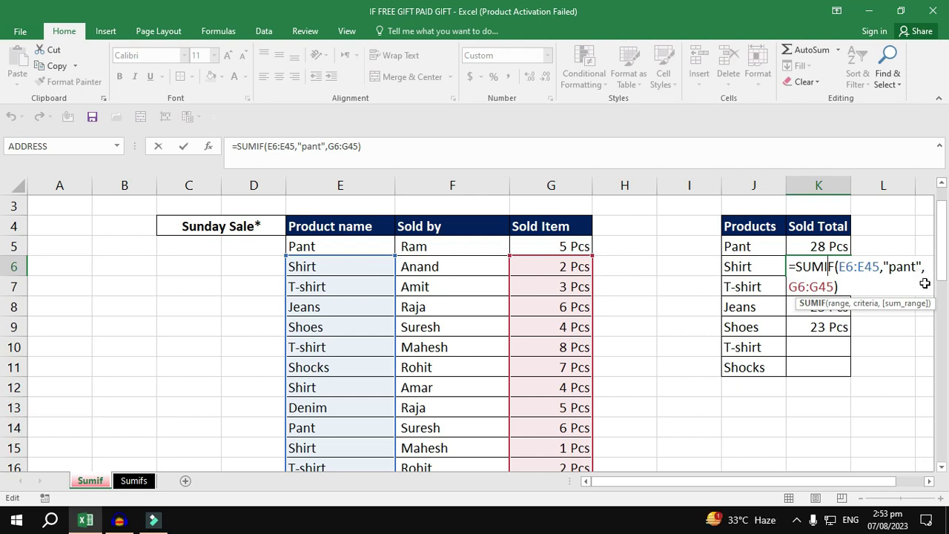
{"action": "key", "text": "Escape"}
{"action": "key", "text": "ctrl+z"}
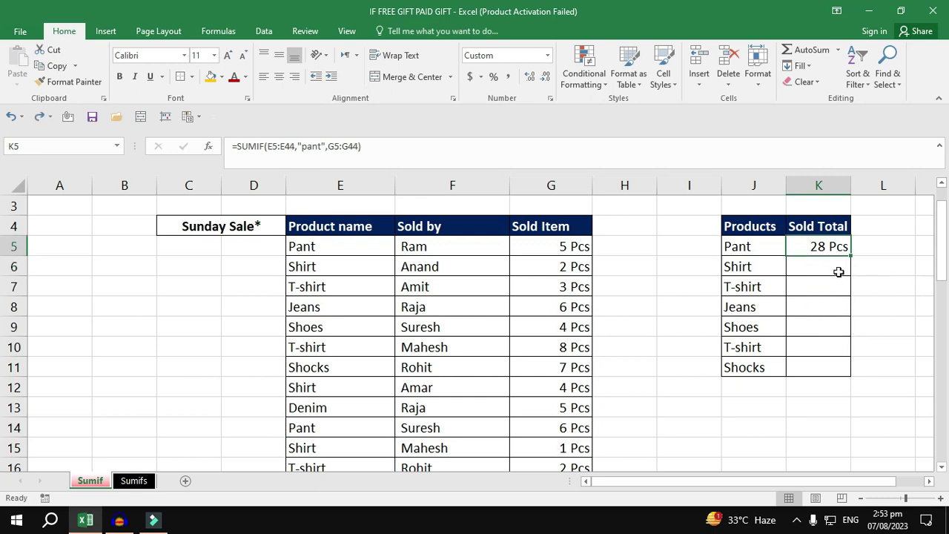
- Start a SUMIF formula in K6 with range E5:E44 and cell J6 as the criterion
{"action": "left_click", "coordinate": [821, 265]}
{"action": "type", "text": "=sumi"}
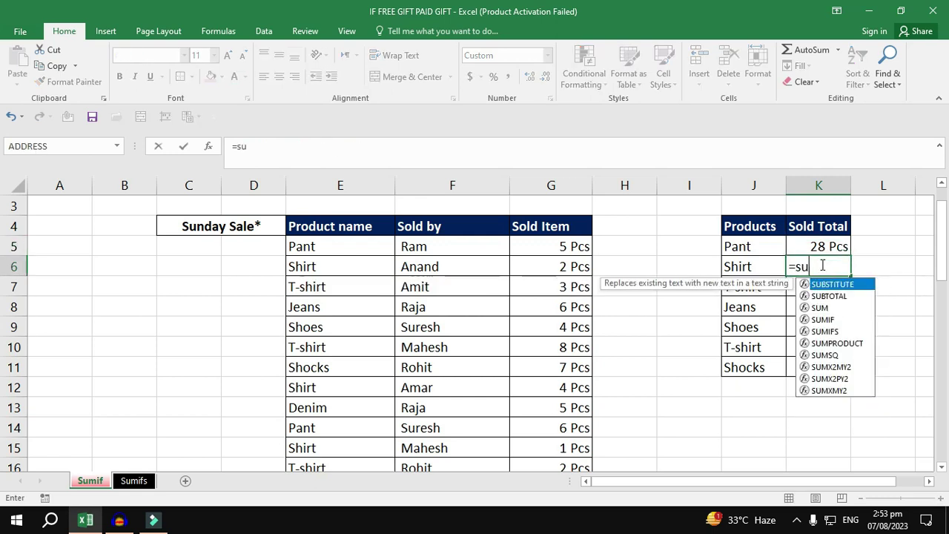
{"action": "key", "text": "Tab"}
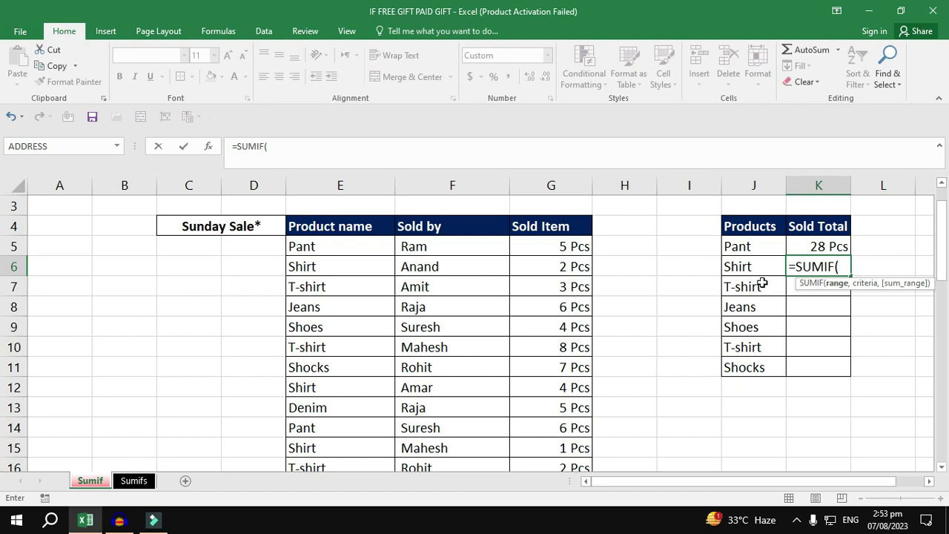
{"action": "left_click", "coordinate": [375, 250]}
{"action": "key", "text": "ctrl+shift+Down"}
{"action": "type", "text": ","}
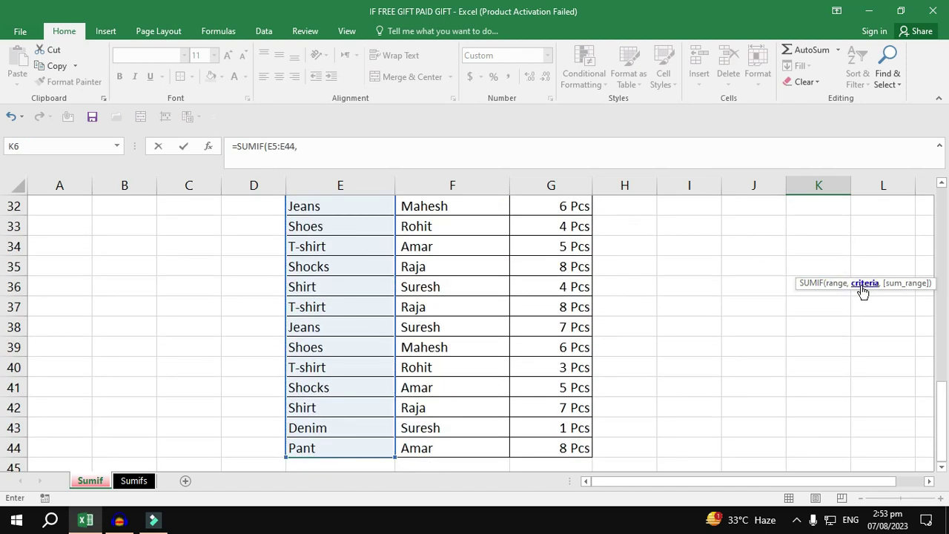
{"action": "scroll", "coordinate": [816, 301], "scroll_direction": "up", "scroll_amount": 10}
{"action": "left_click", "coordinate": [765, 288]}
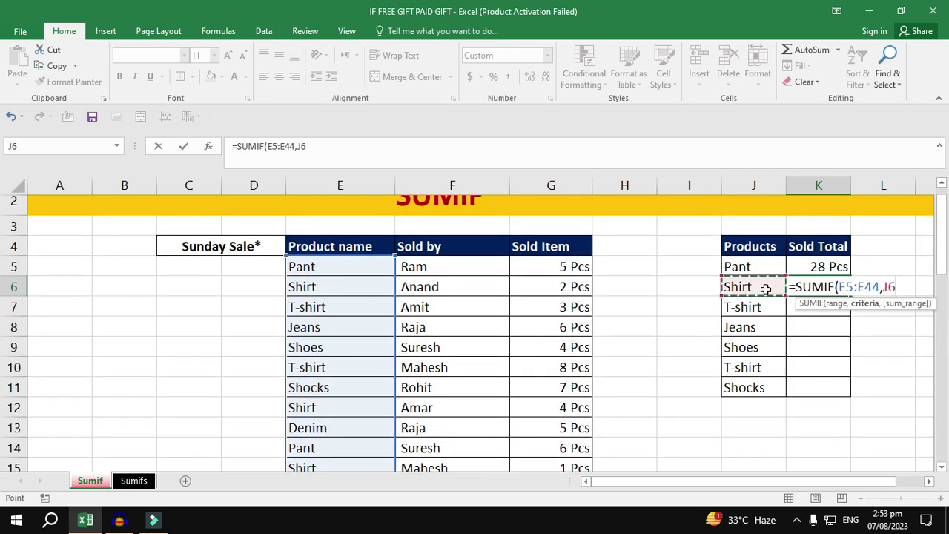
{"action": "type", "text": ","}
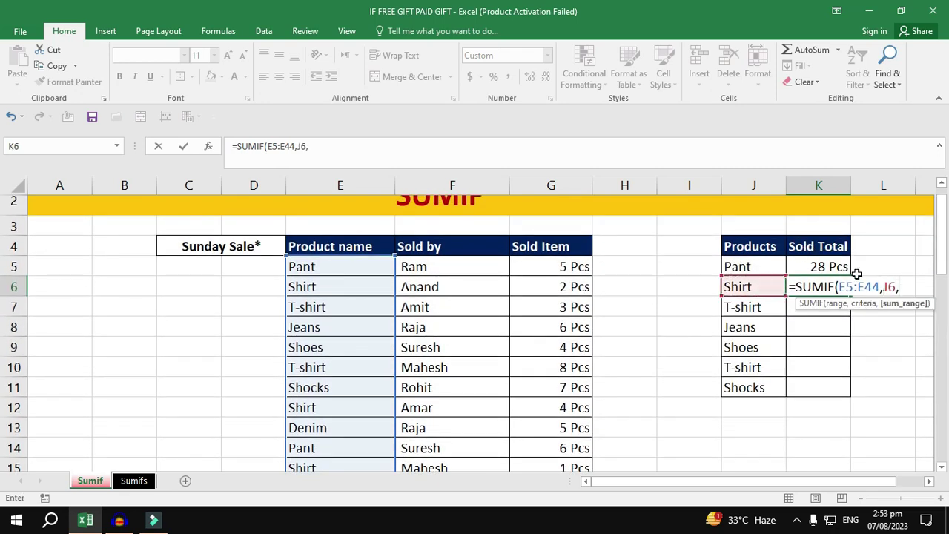
- Complete the K6 SUMIF formula with sum range G5:G44 and fill it down through K11
{"action": "left_click", "coordinate": [565, 266]}
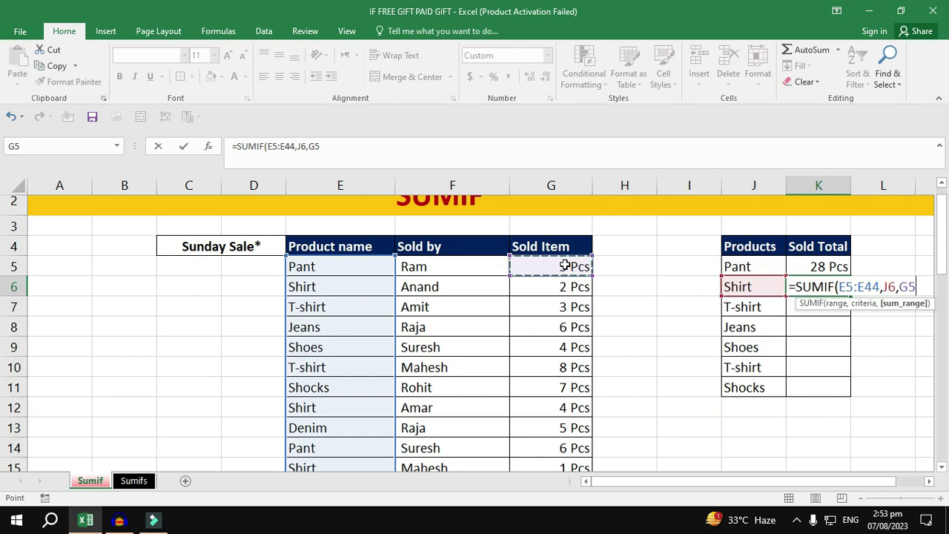
{"action": "key", "text": "ctrl+shift+Down"}
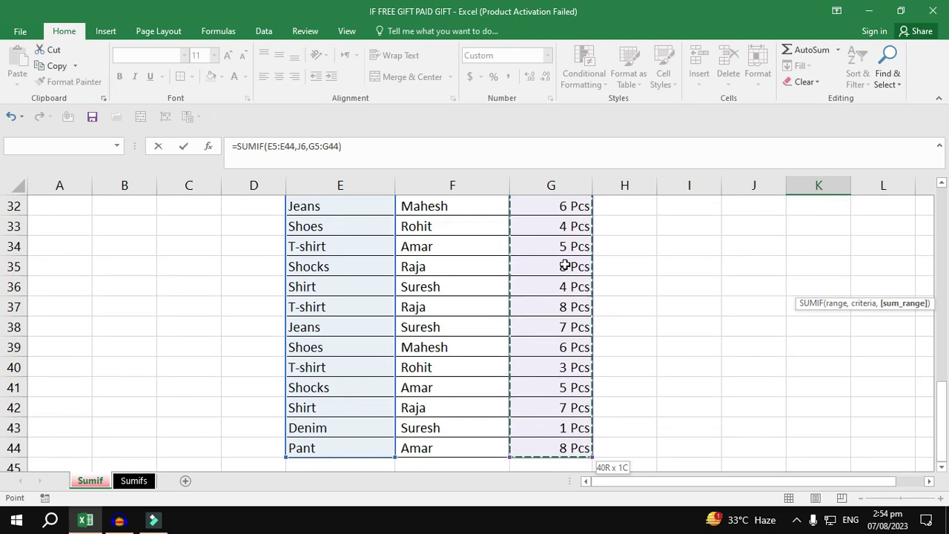
{"action": "key", "text": "ctrl+Return"}
{"action": "key", "text": "Return"}
{"action": "scroll", "coordinate": [567, 327], "scroll_direction": "up", "scroll_amount": 2}
{"action": "left_click", "coordinate": [796, 310]}
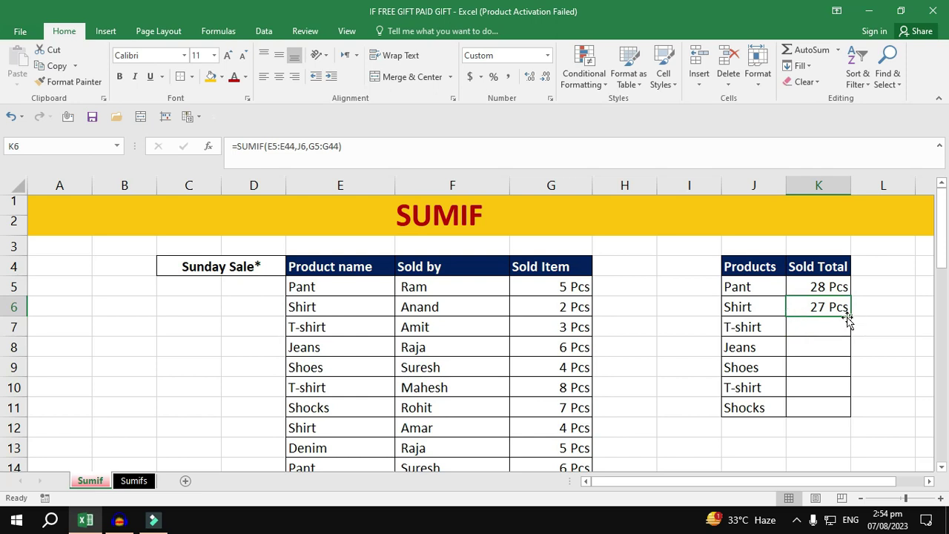
{"action": "left_click_drag", "start_coordinate": [851, 316], "coordinate": [854, 409]}
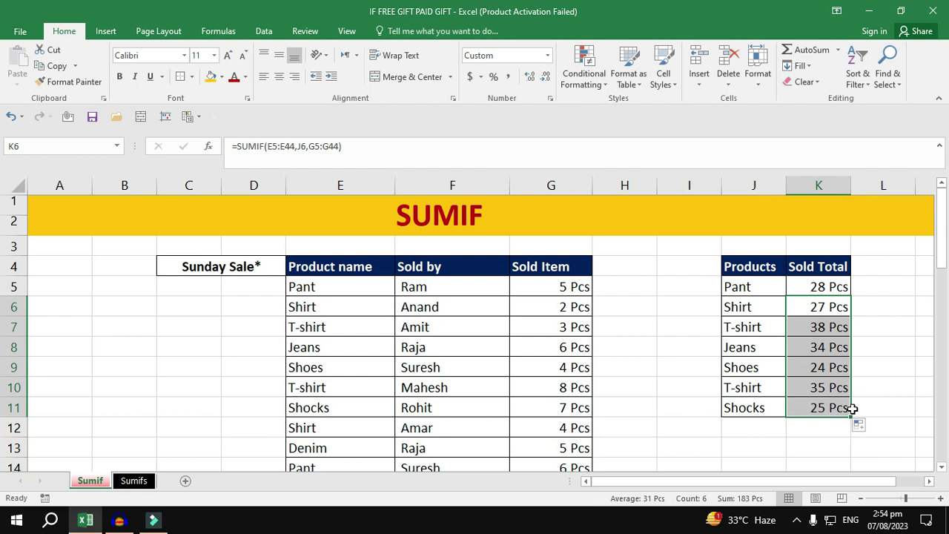
- Examine which criteria range and sum range the copied SUMIF formula in K11 refers to
{"action": "double_click", "coordinate": [815, 407]}
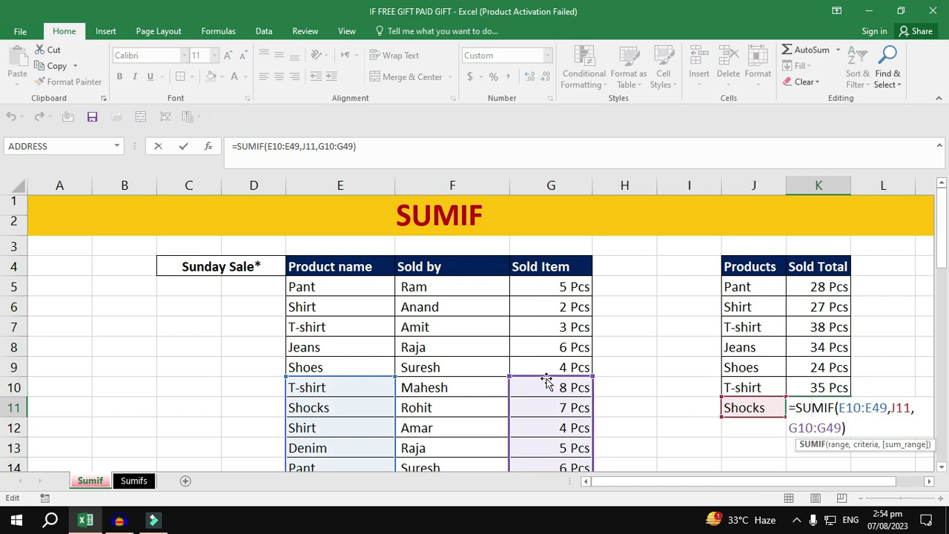
{"action": "scroll", "coordinate": [581, 441], "scroll_direction": "down", "scroll_amount": 9}
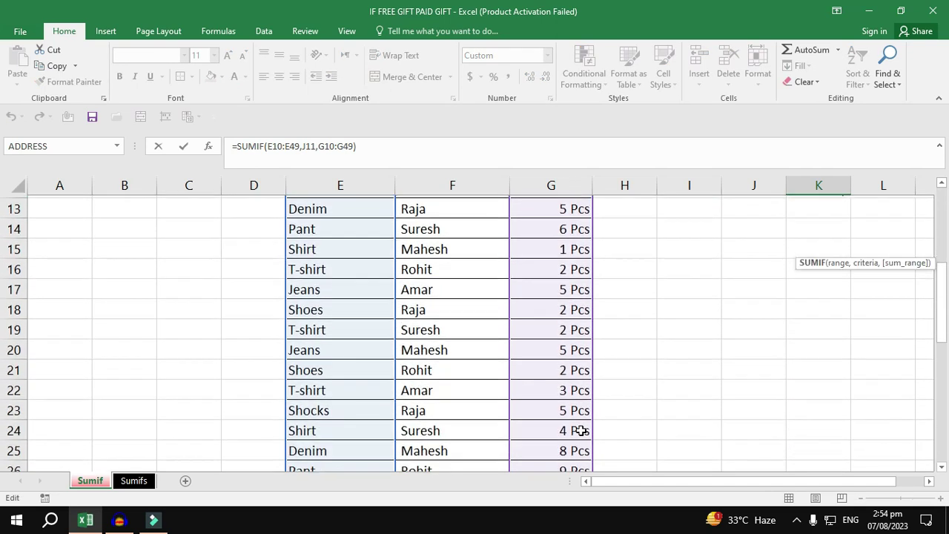
{"action": "scroll", "coordinate": [581, 429], "scroll_direction": "down", "scroll_amount": 3}
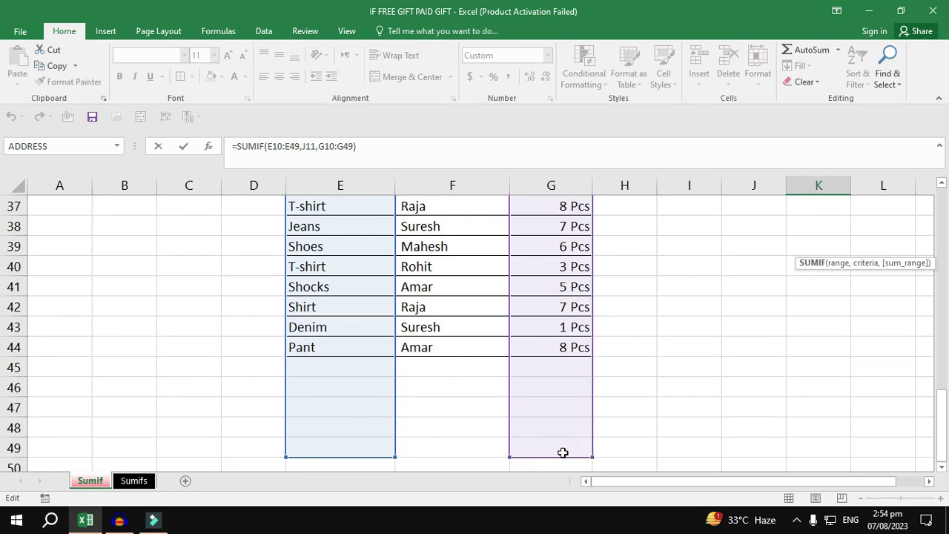
{"action": "left_click_drag", "start_coordinate": [399, 456], "coordinate": [382, 460]}
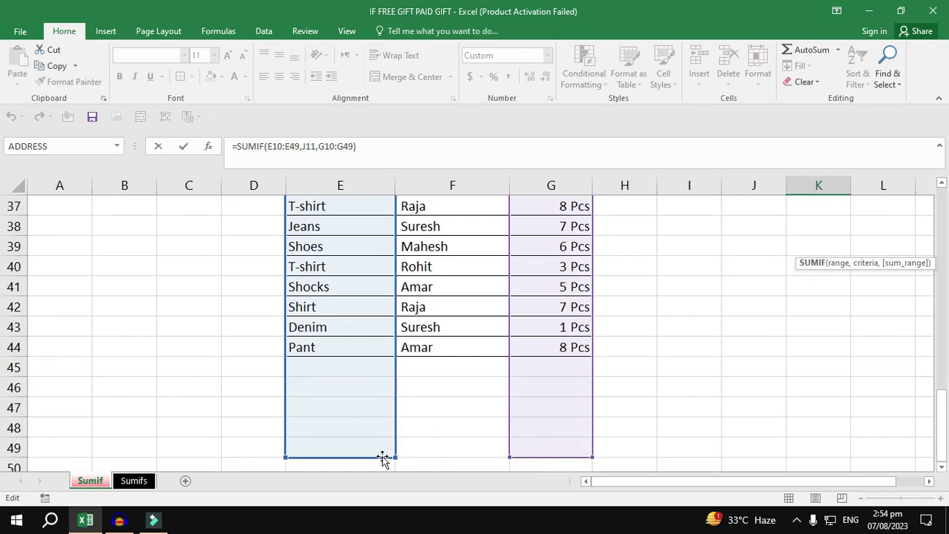
{"action": "key", "text": "Return"}
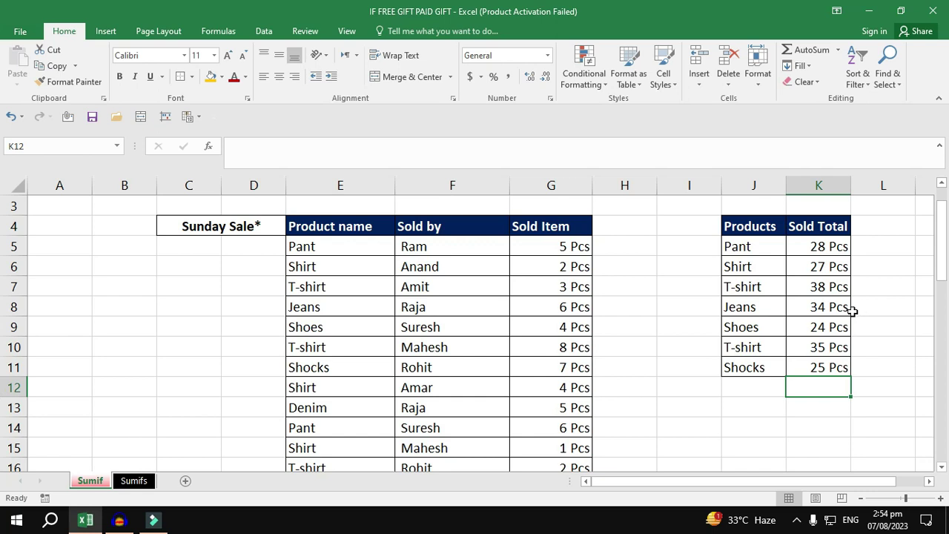
- Clear all Sold Total formulas from K5:K11
{"action": "left_click_drag", "start_coordinate": [818, 247], "coordinate": [823, 379]}
{"action": "key", "text": "Delete"}
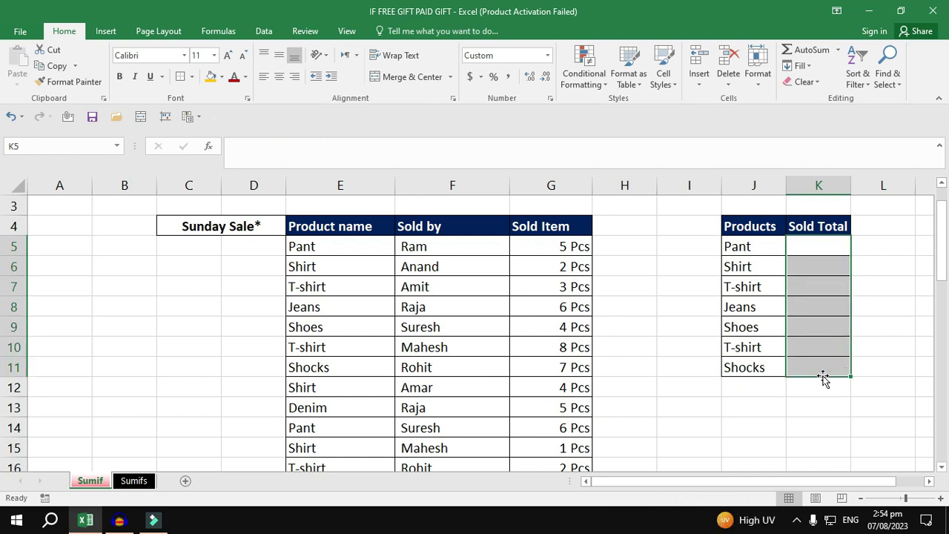
- Start a SUMIF formula in K5 with the absolute criteria range $E$5:$E$44
{"action": "left_click", "coordinate": [803, 245]}
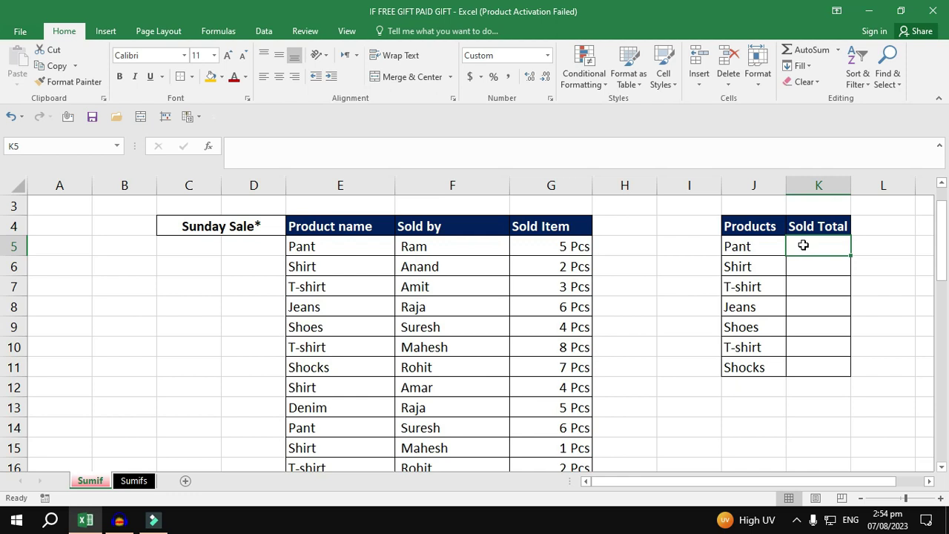
{"action": "type", "text": "=sumi"}
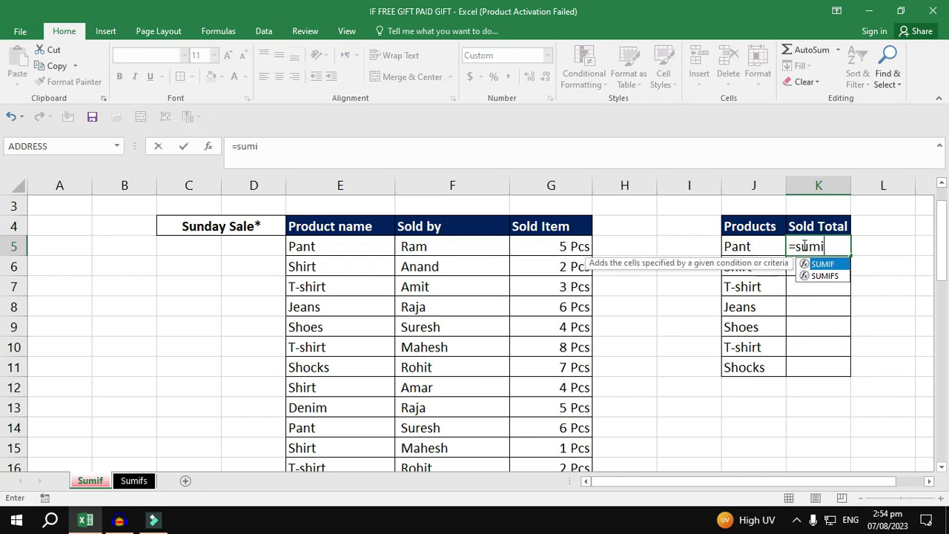
{"action": "key", "text": "Tab"}
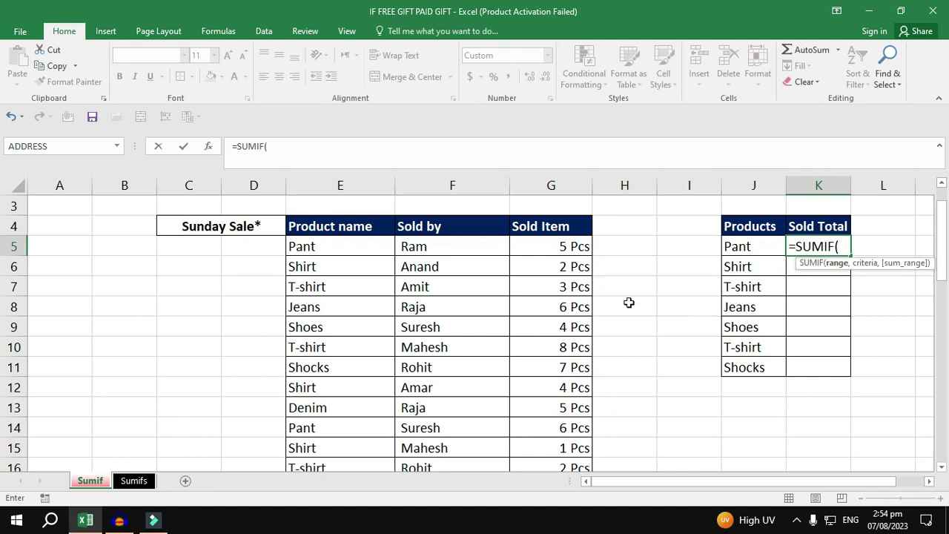
{"action": "left_click", "coordinate": [312, 250]}
{"action": "key", "text": "ctrl+shift+Down"}
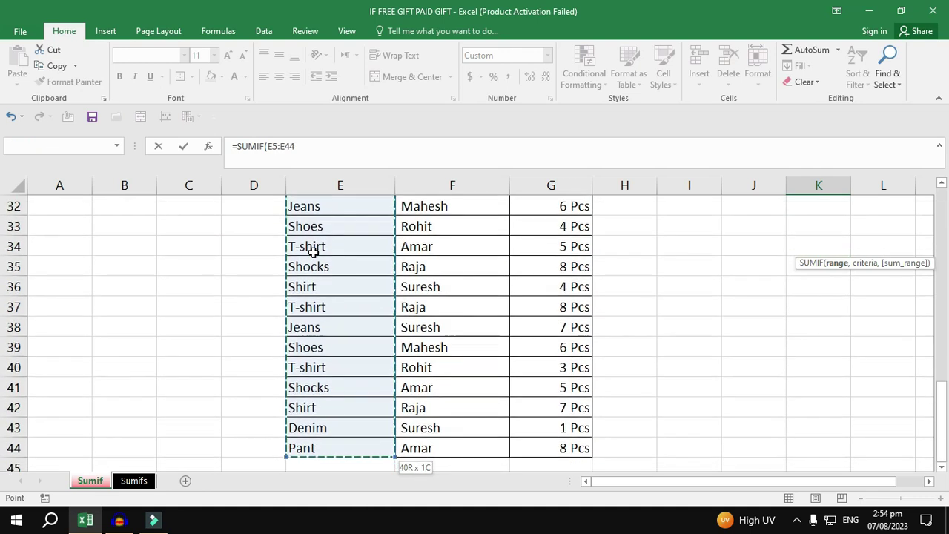
{"action": "scroll", "coordinate": [541, 290], "scroll_direction": "up", "scroll_amount": 10}
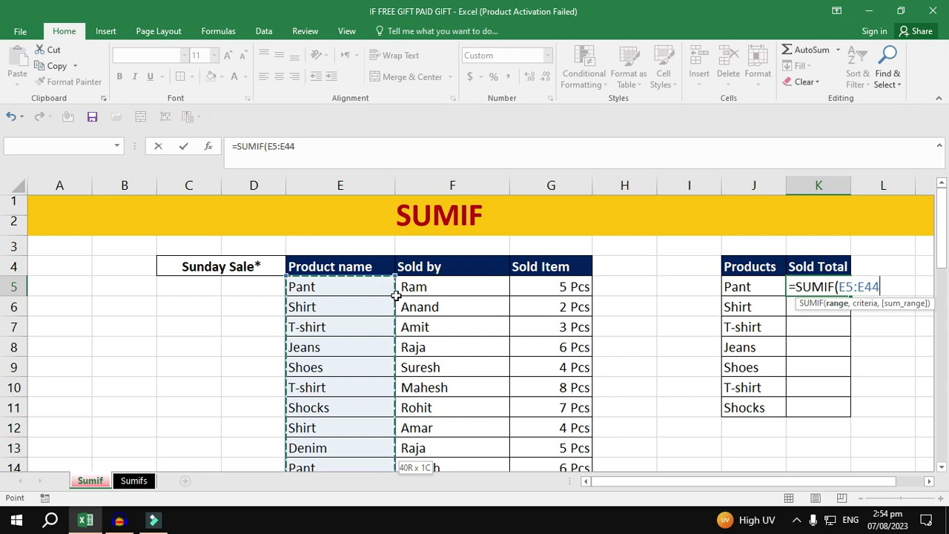
{"action": "key", "text": "F4"}
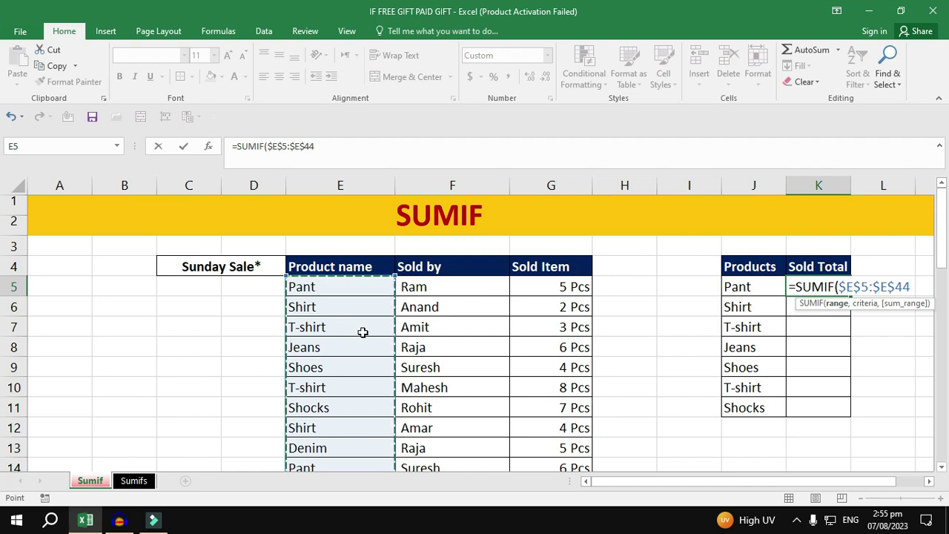
{"action": "type", "text": ","}
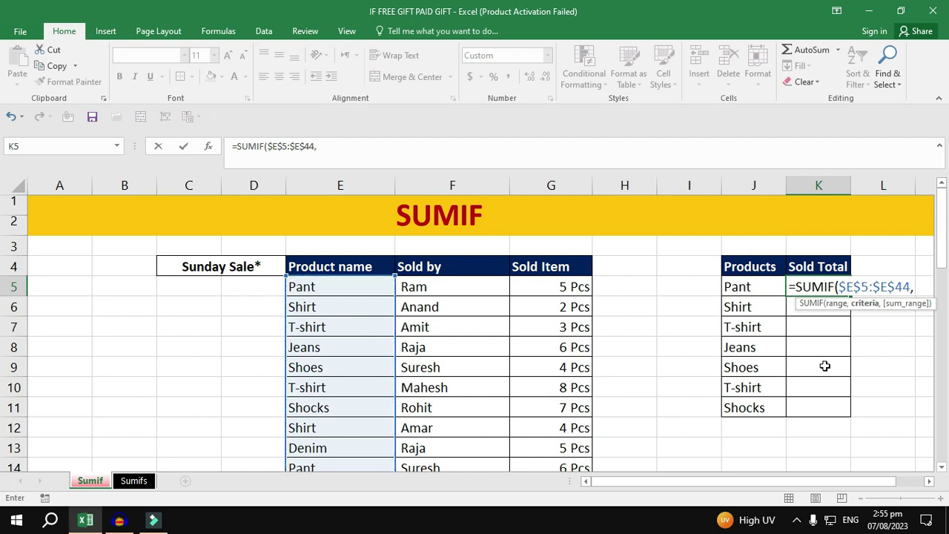
- Complete the K5 formula with criterion J5 and absolute sum range $G$5:$G$44, and fill it down through K11
{"action": "left_click", "coordinate": [742, 286]}
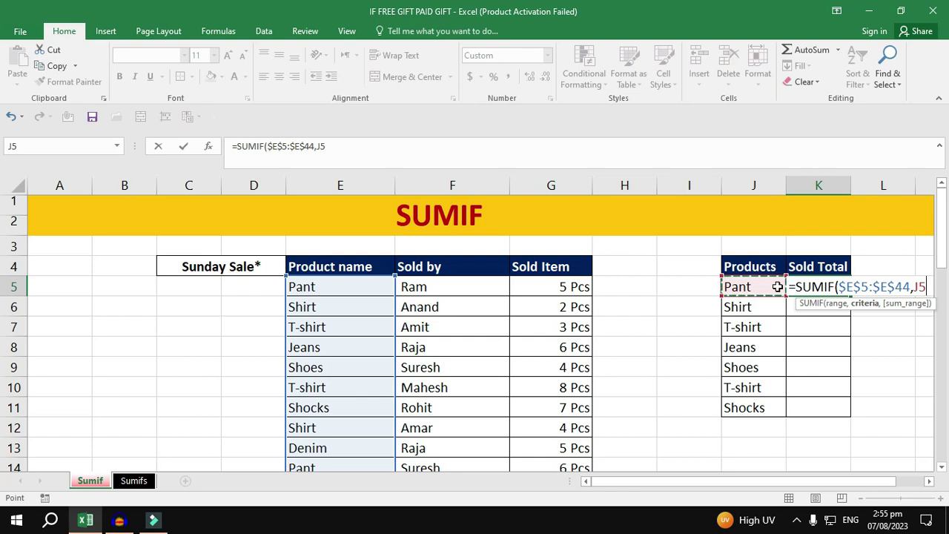
{"action": "type", "text": ","}
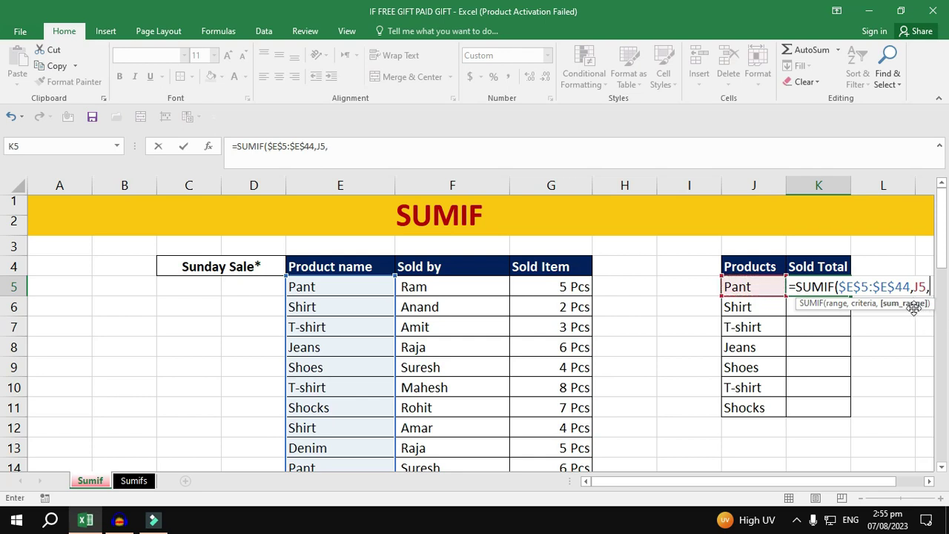
{"action": "left_click", "coordinate": [585, 285]}
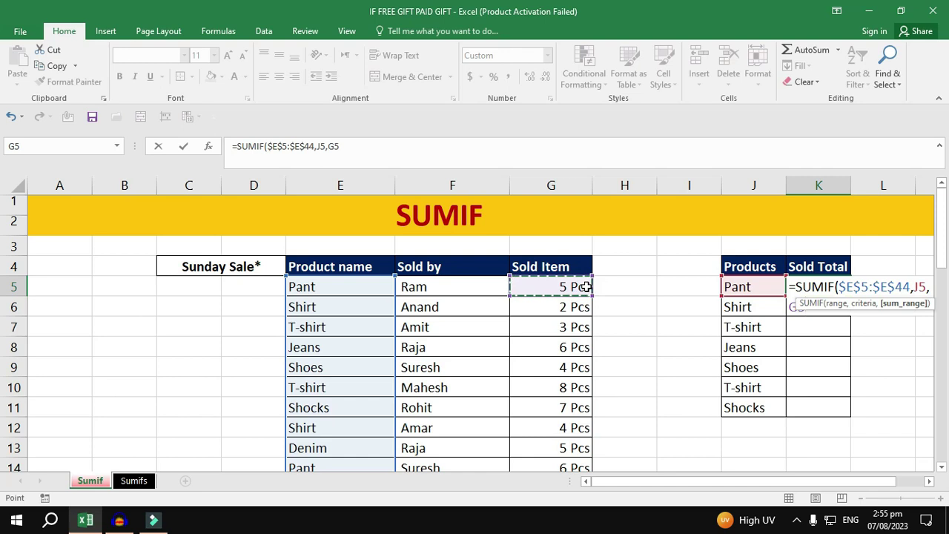
{"action": "key", "text": "ctrl+shift+Down"}
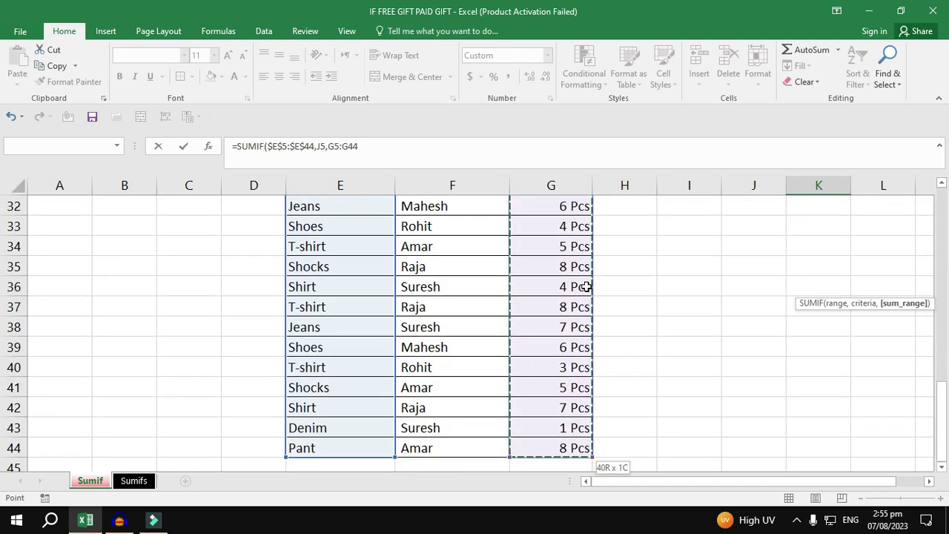
{"action": "key", "text": "F4"}
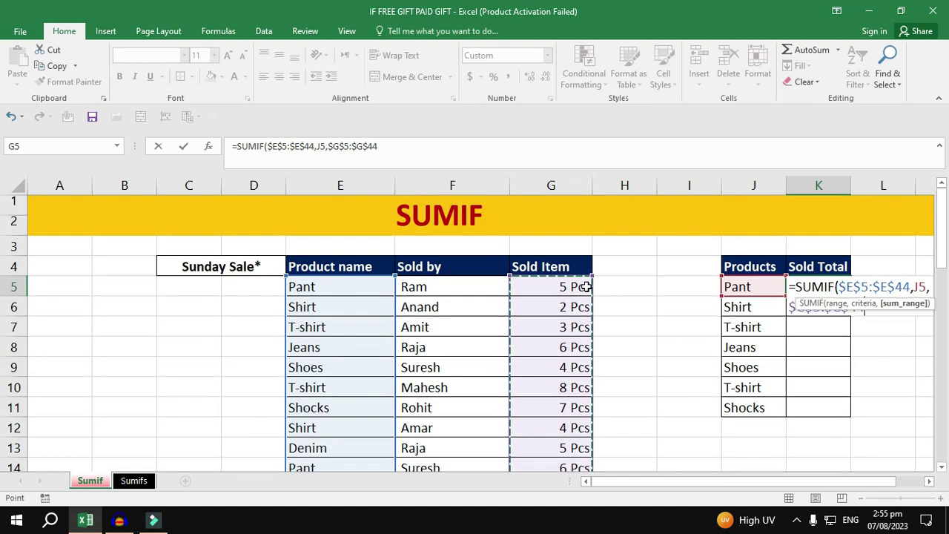
{"action": "type", "text": ")"}
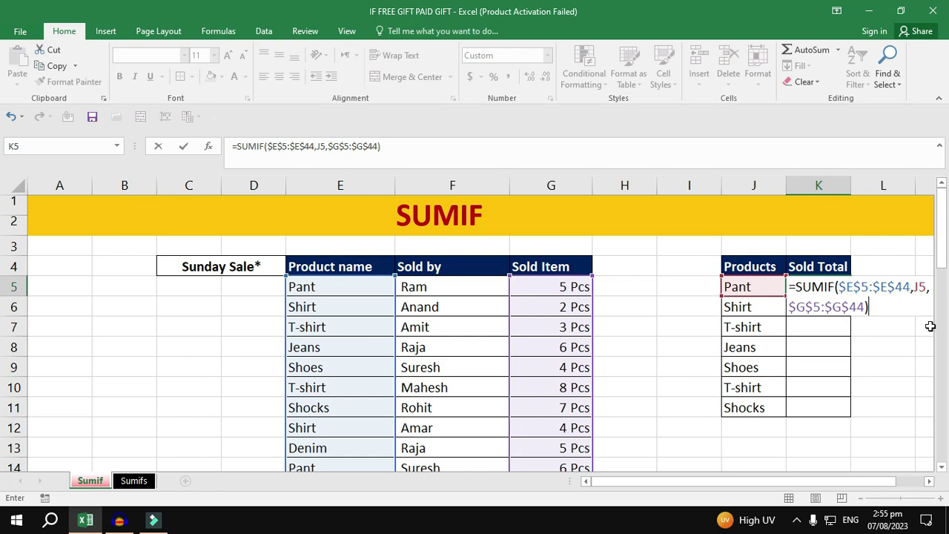
{"action": "key", "text": "Return"}
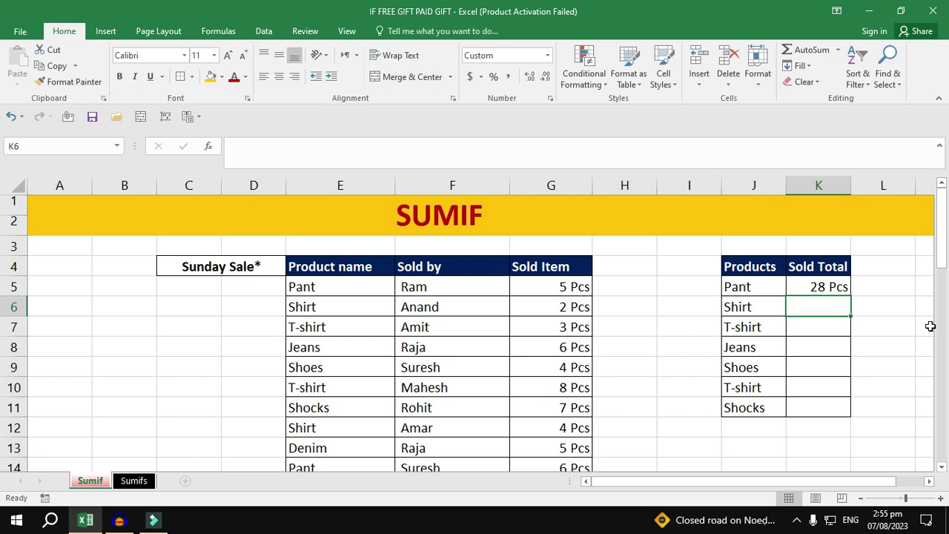
{"action": "left_click", "coordinate": [838, 291]}
{"action": "left_click_drag", "start_coordinate": [853, 298], "coordinate": [854, 415]}
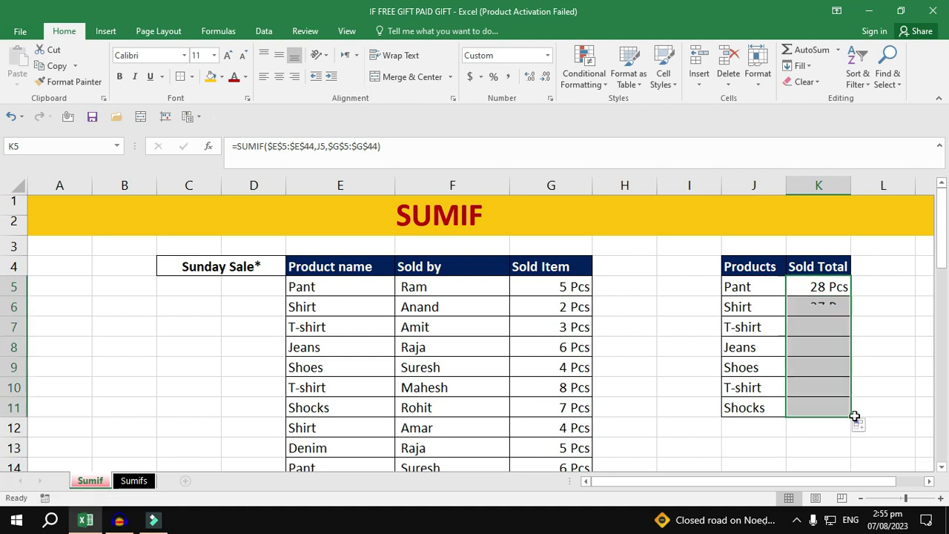
- Examine which criteria range, criterion and sum range the copied SUMIF formulas in K11 and K9 refer to
{"action": "double_click", "coordinate": [812, 405]}
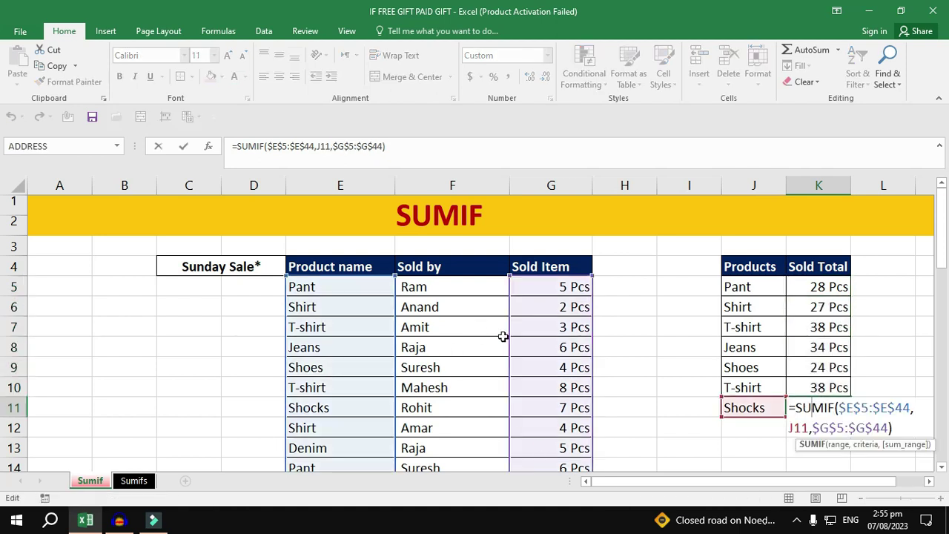
{"action": "scroll", "coordinate": [506, 344], "scroll_direction": "down", "scroll_amount": 1}
{"action": "scroll", "coordinate": [508, 364], "scroll_direction": "down", "scroll_amount": 1}
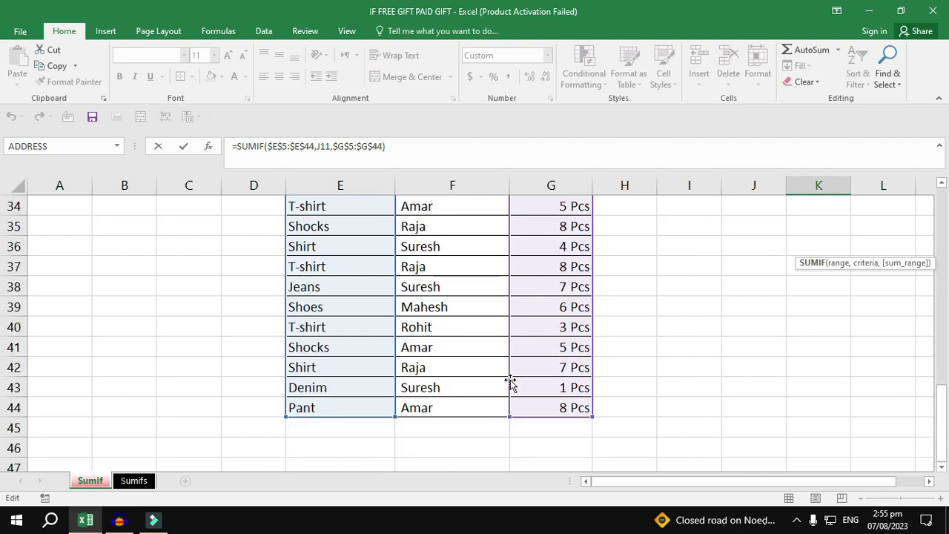
{"action": "key", "text": "Return"}
{"action": "scroll", "coordinate": [845, 441], "scroll_direction": "up", "scroll_amount": 4}
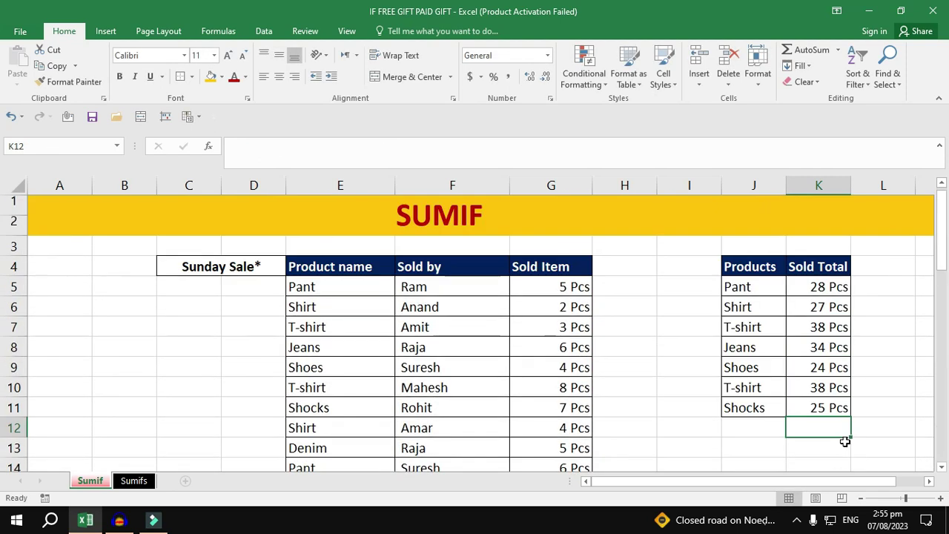
{"action": "double_click", "coordinate": [829, 367]}
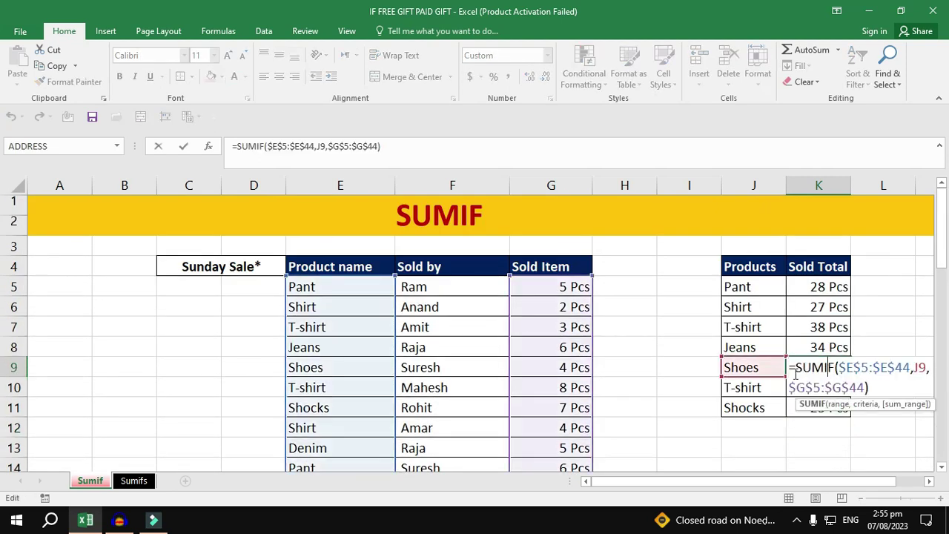
{"action": "key", "text": "Return"}
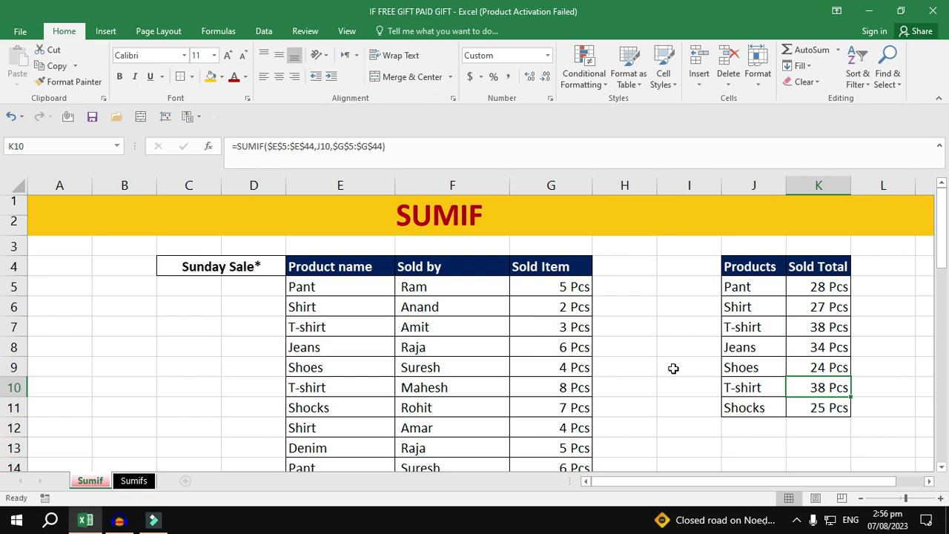
- Switch to the Sumifs sheet and examine its sales data and the empty grid of products by sales executive
{"action": "left_click", "coordinate": [135, 482]}
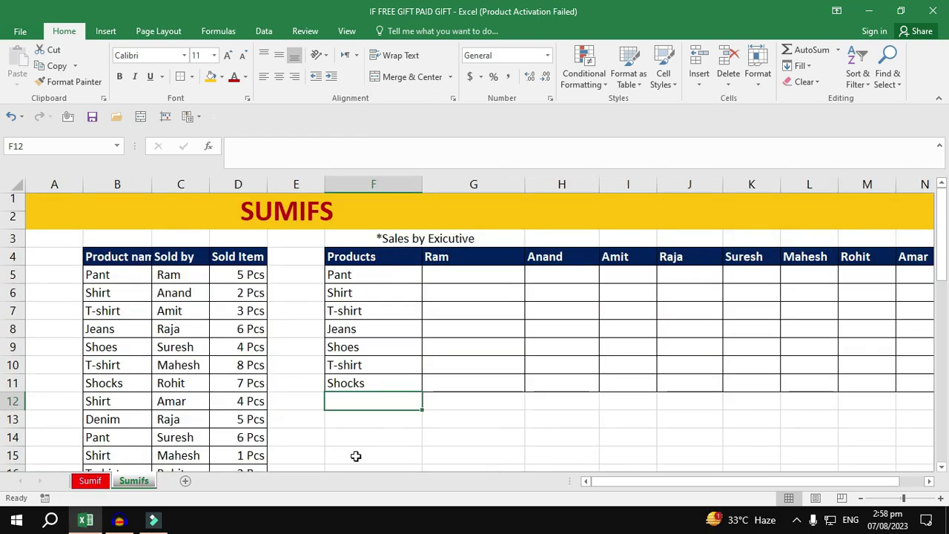
{"action": "left_click", "coordinate": [191, 331]}
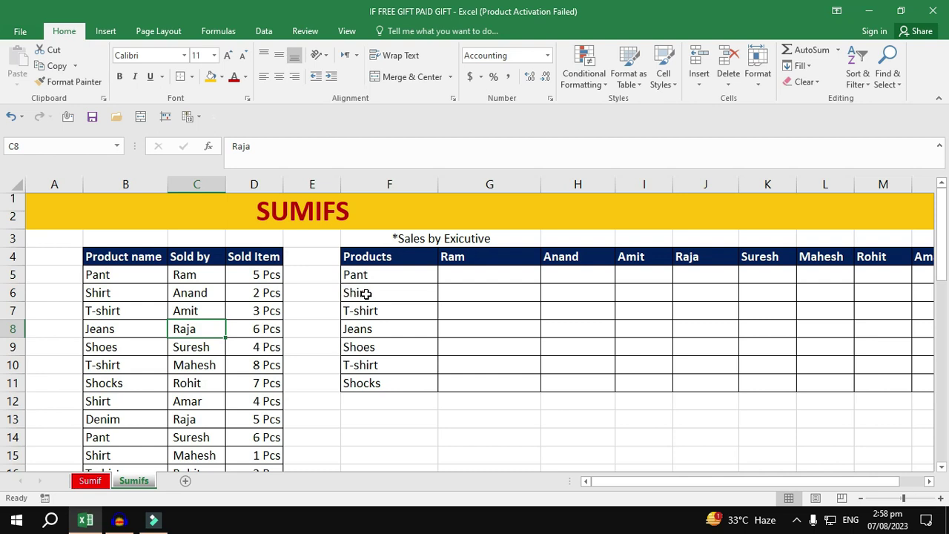
{"action": "left_click", "coordinate": [392, 273]}
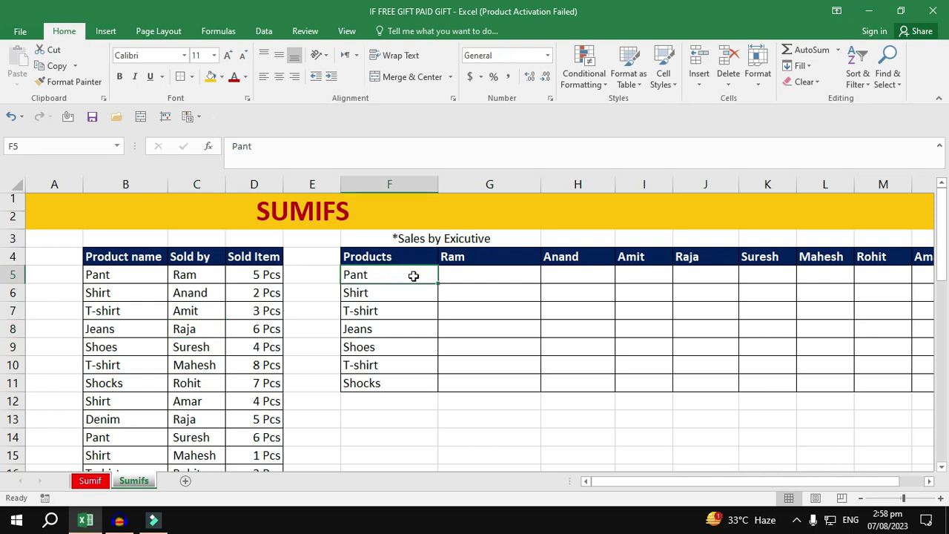
{"action": "left_click", "coordinate": [459, 277]}
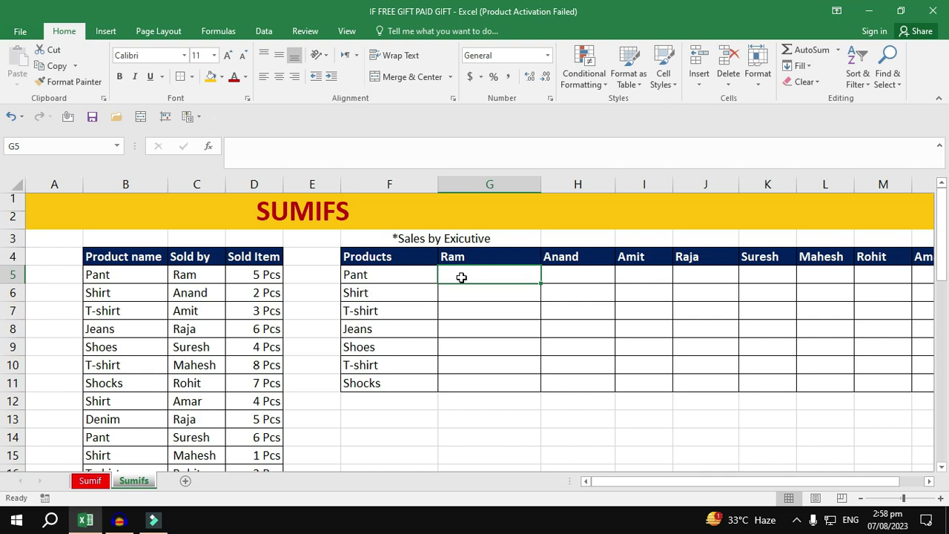
{"action": "left_click", "coordinate": [560, 271]}
{"action": "left_click", "coordinate": [626, 273]}
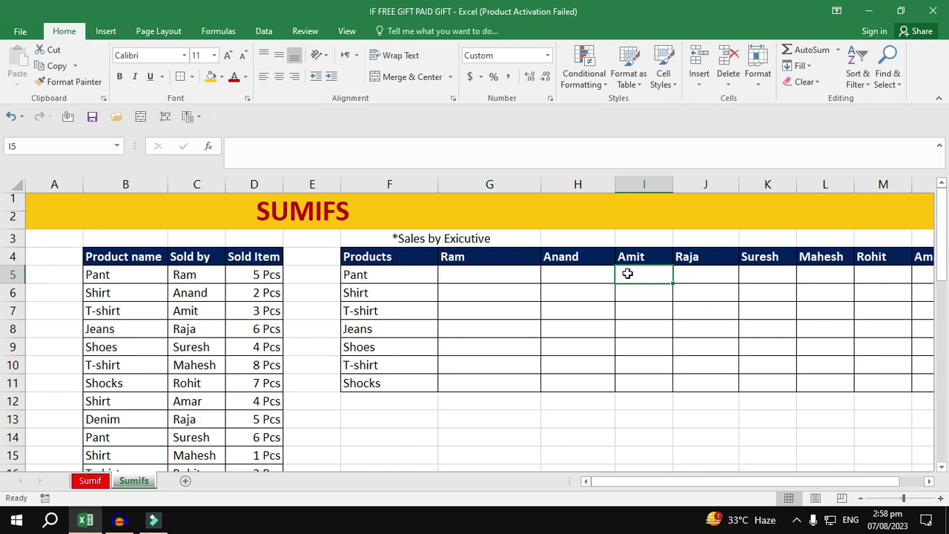
- Start a SUMIFS formula in G5 with the absolute sum range $D$5:$D$44
{"action": "left_click", "coordinate": [500, 283]}
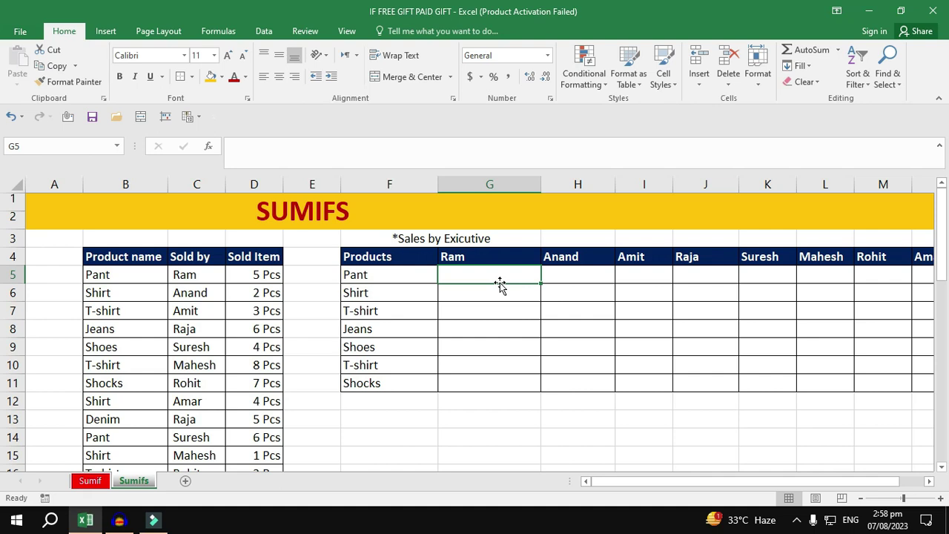
{"action": "type", "text": "=SUMIFS("}
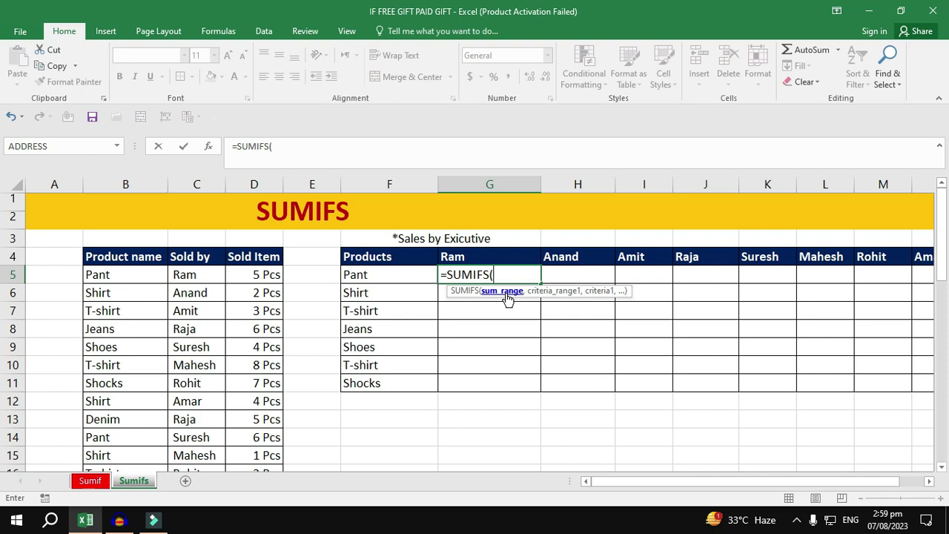
{"action": "left_click", "coordinate": [270, 274]}
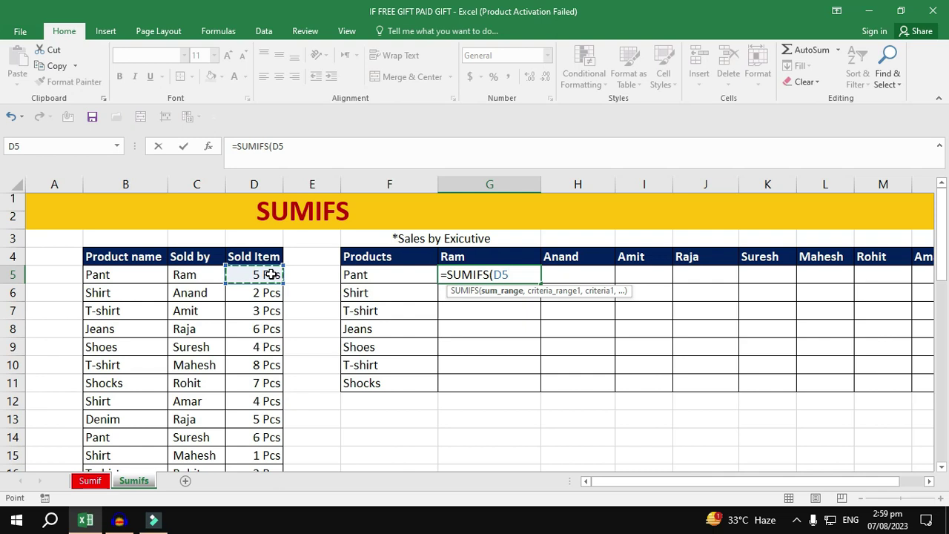
{"action": "key", "text": "ctrl+shift+Down"}
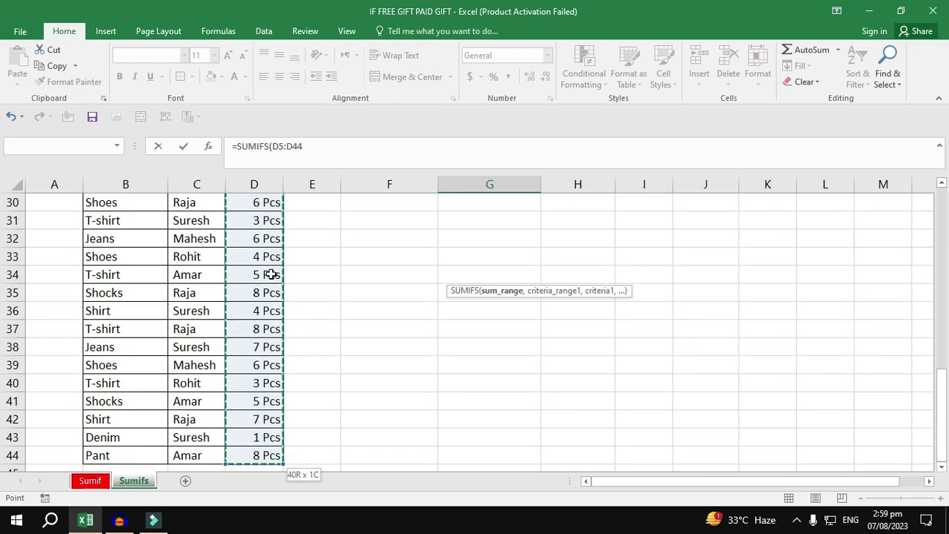
{"action": "key", "text": "F4"}
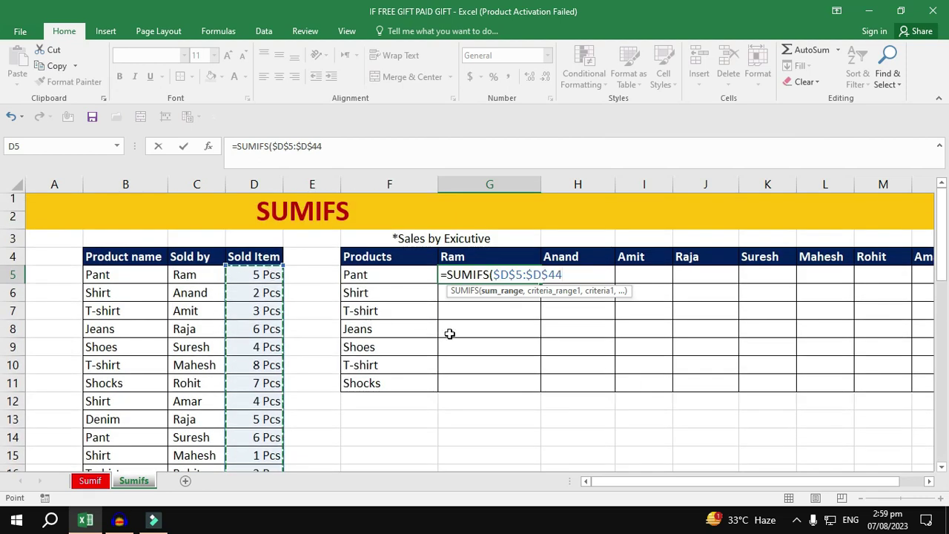
{"action": "type", "text": ","}
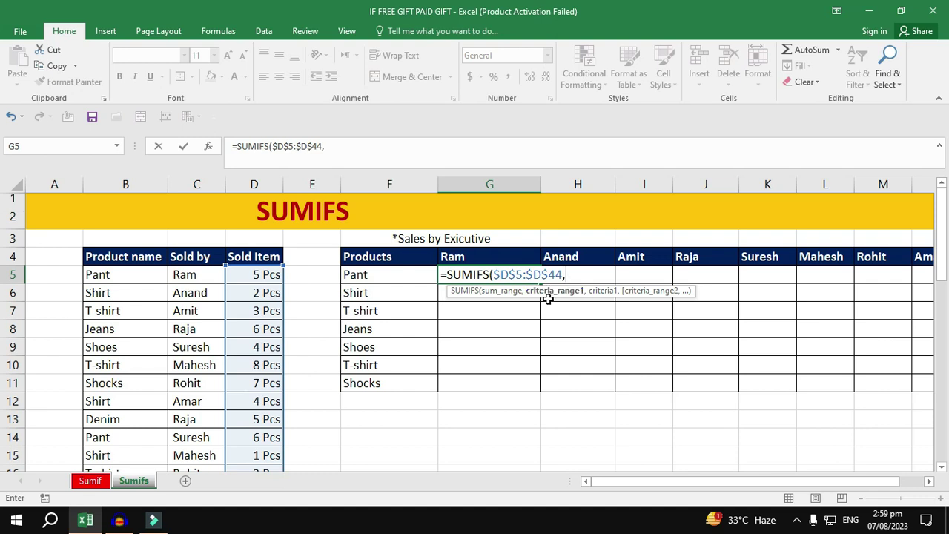
- Add the product name column $B$5:$B$44 as the absolute first criteria range of the G5 SUMIFS formula
{"action": "left_click", "coordinate": [138, 274]}
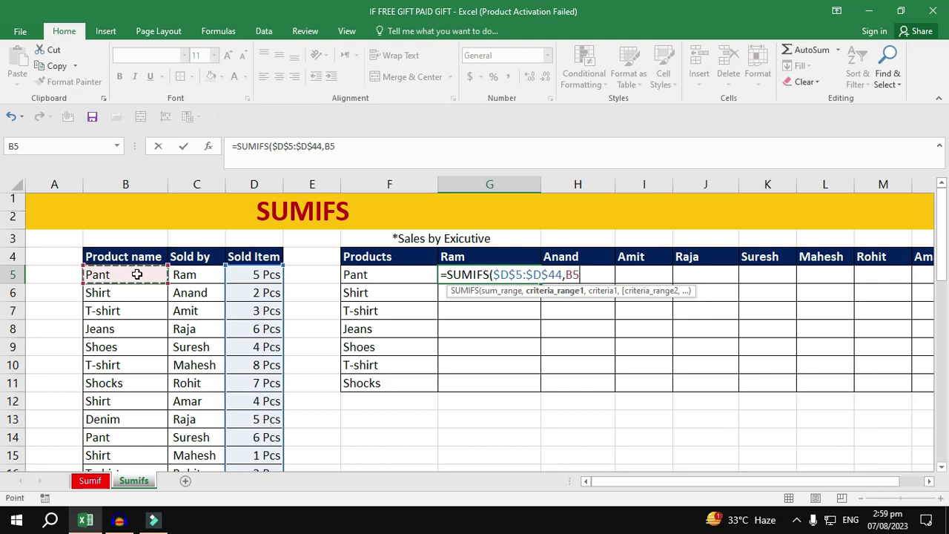
{"action": "key", "text": "ctrl+shift+Down"}
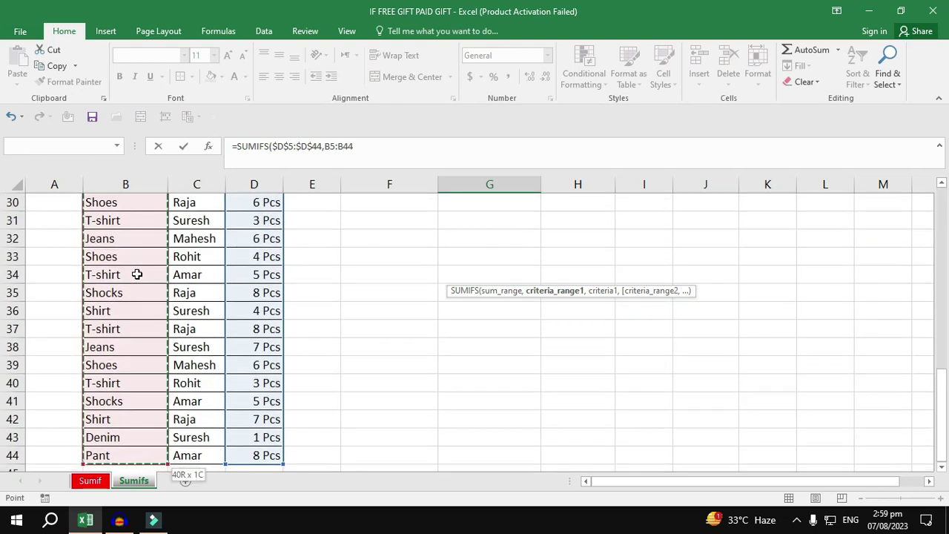
{"action": "key", "text": "F4"}
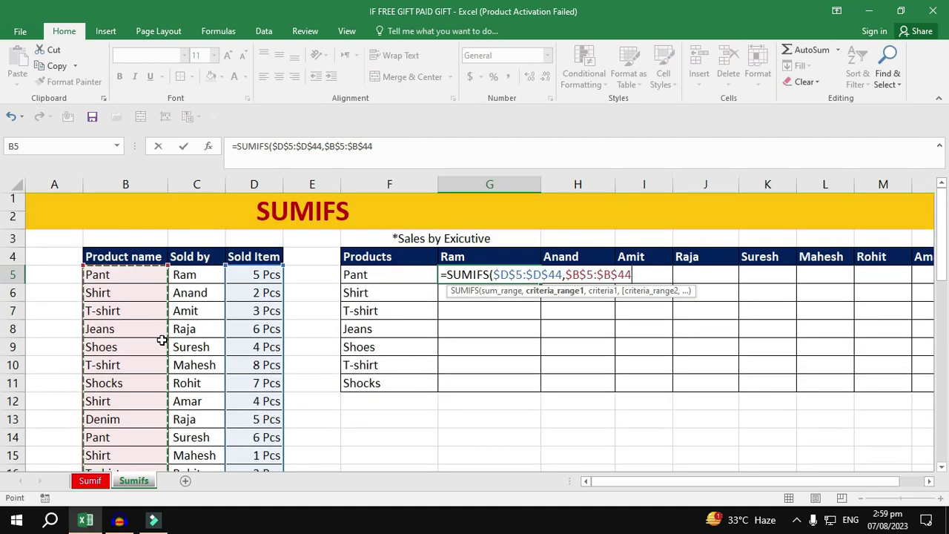
{"action": "type", "text": ","}
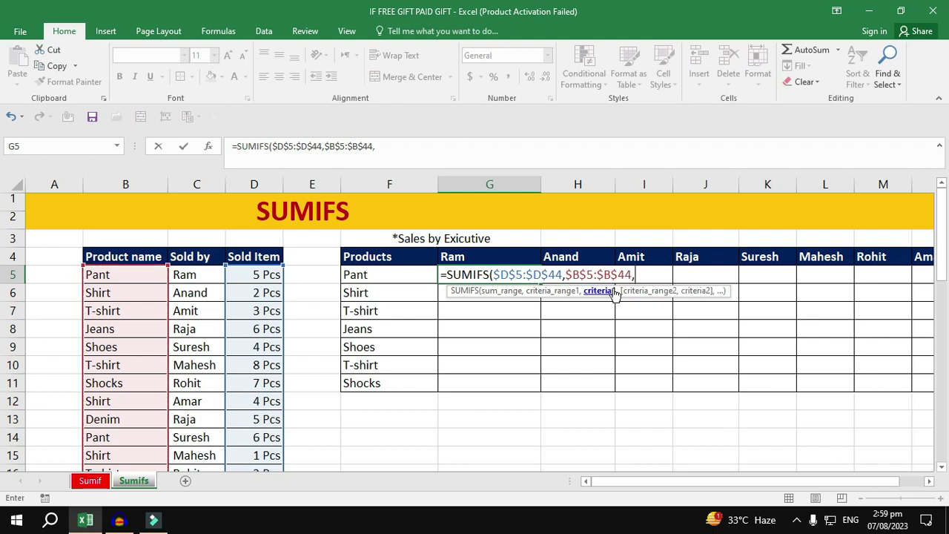
- Add F5 as the first criterion and the Sold by column $C$5:$C$44 as the absolute second criteria range of the G5 SUMIFS formula
{"action": "left_click", "coordinate": [375, 275]}
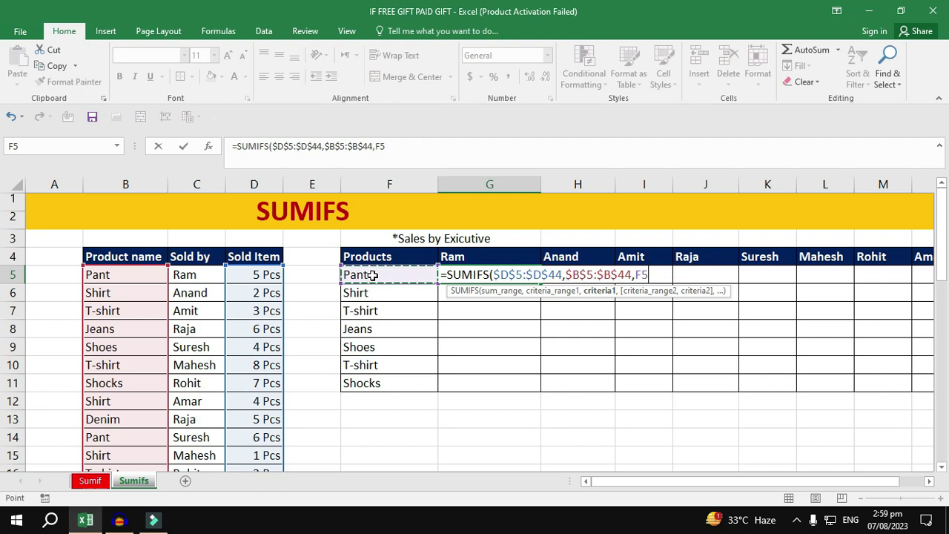
{"action": "type", "text": ","}
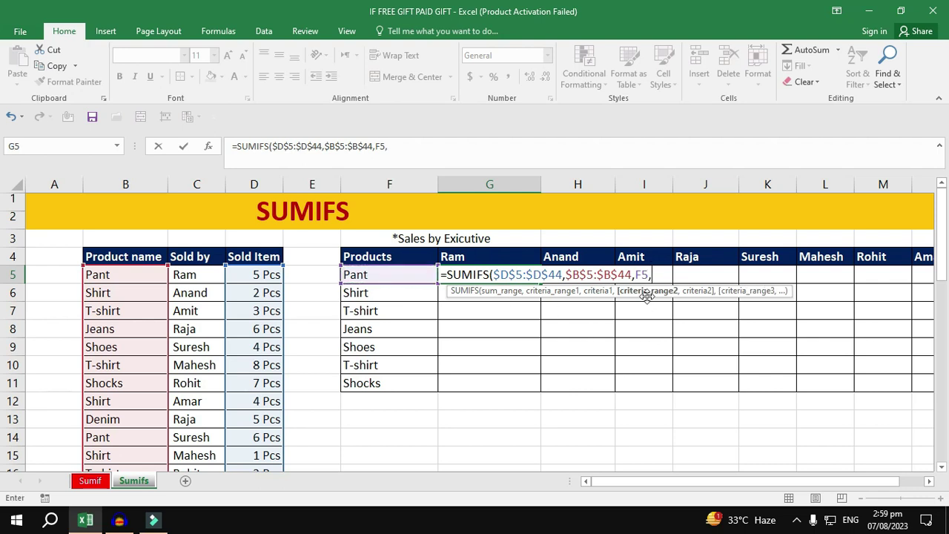
{"action": "left_click", "coordinate": [196, 275]}
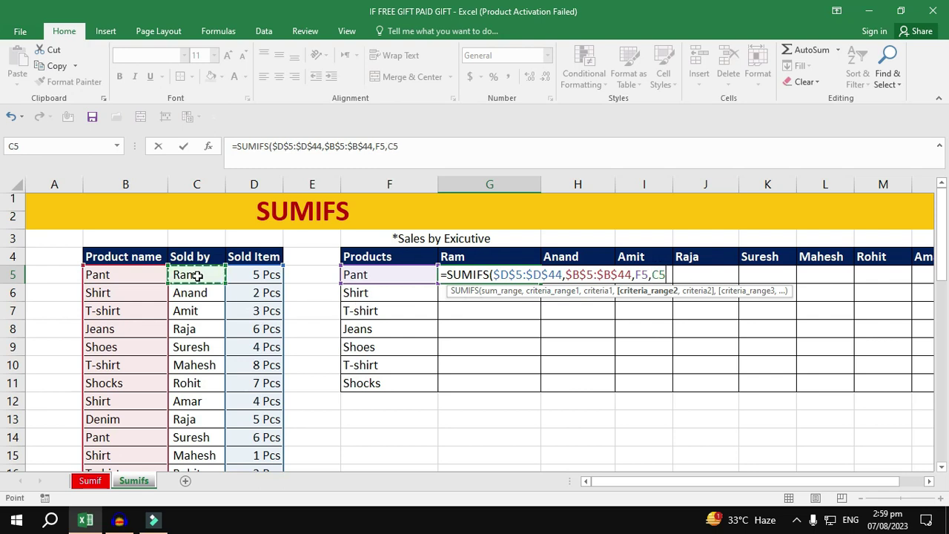
{"action": "key", "text": "ctrl+shift+Down"}
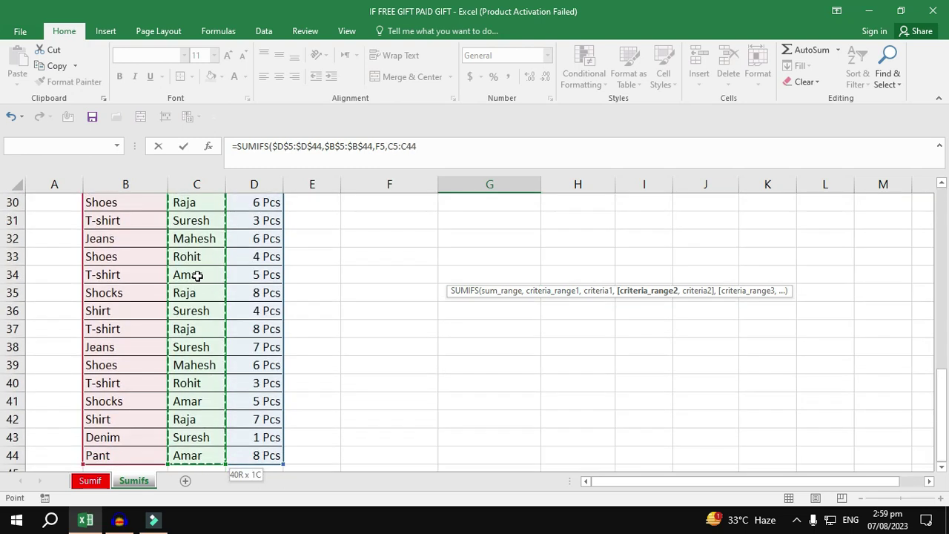
{"action": "key", "text": "F4"}
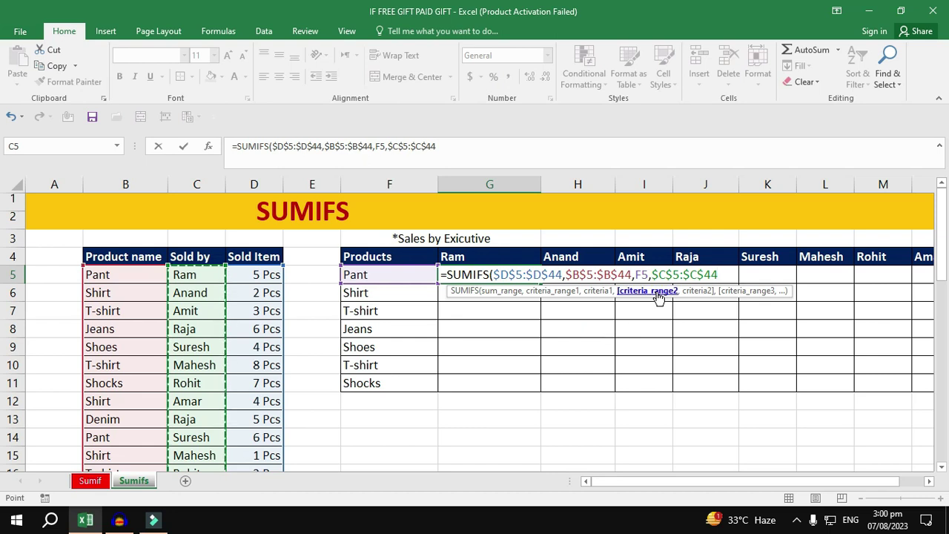
{"action": "type", "text": ","}
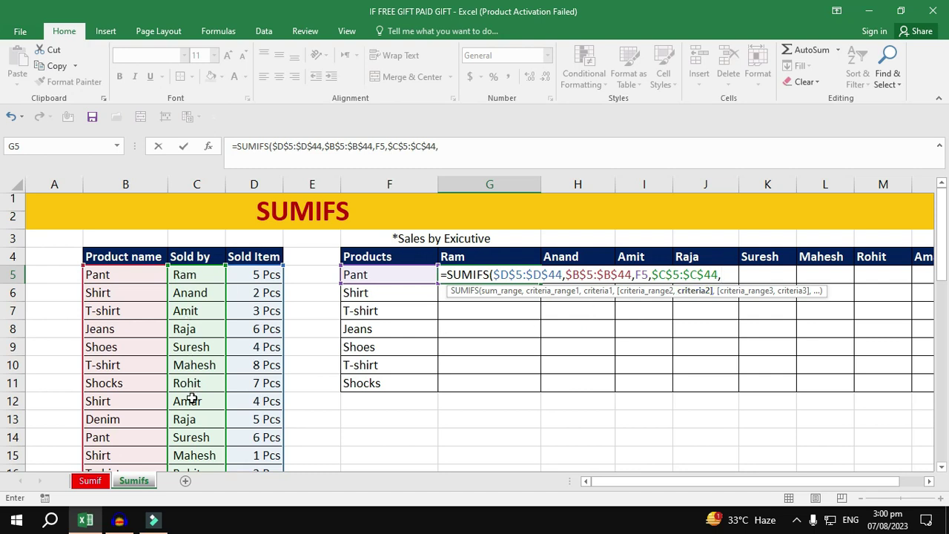
- Complete the G5 SUMIFS formula with the executive's header cell $G$4 as the absolute second criterion
{"action": "left_click", "coordinate": [492, 256]}
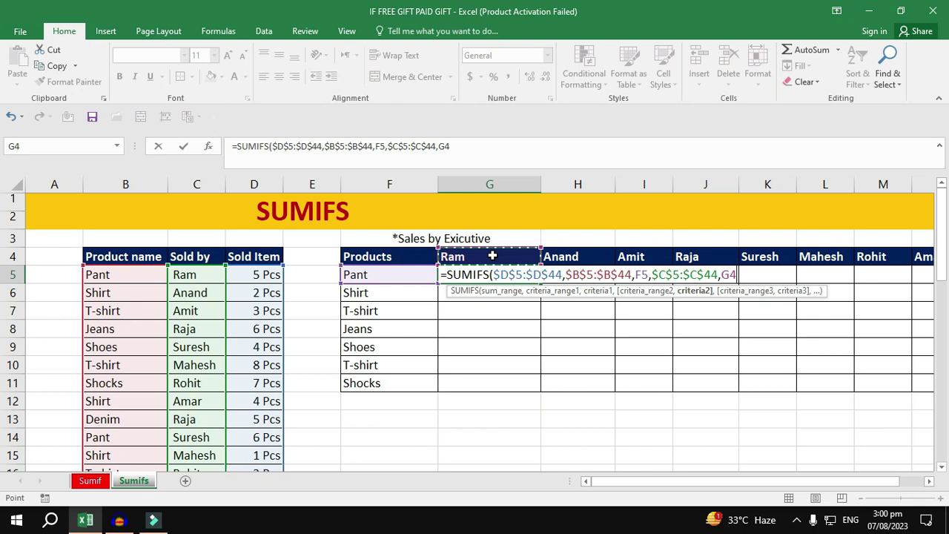
{"action": "key", "text": "F4"}
{"action": "type", "text": ")"}
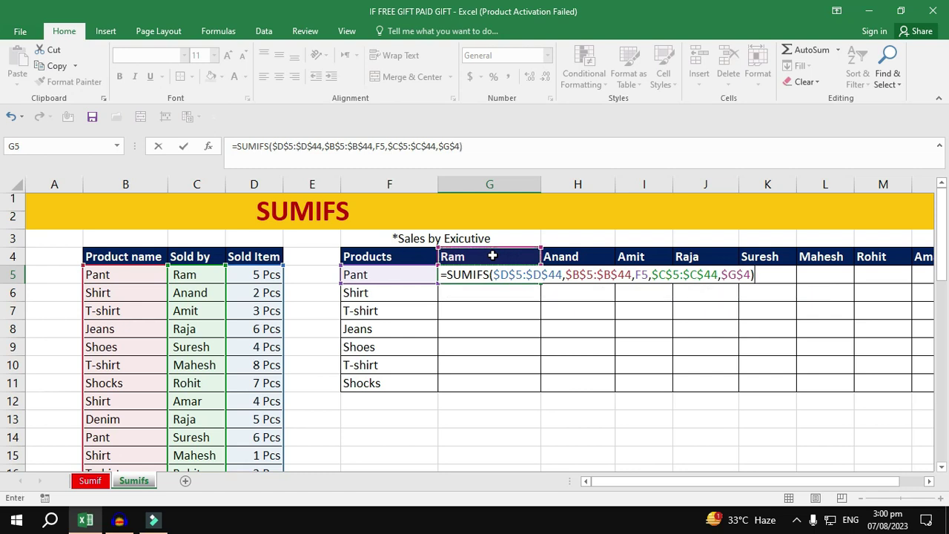
{"action": "key", "text": "Return"}
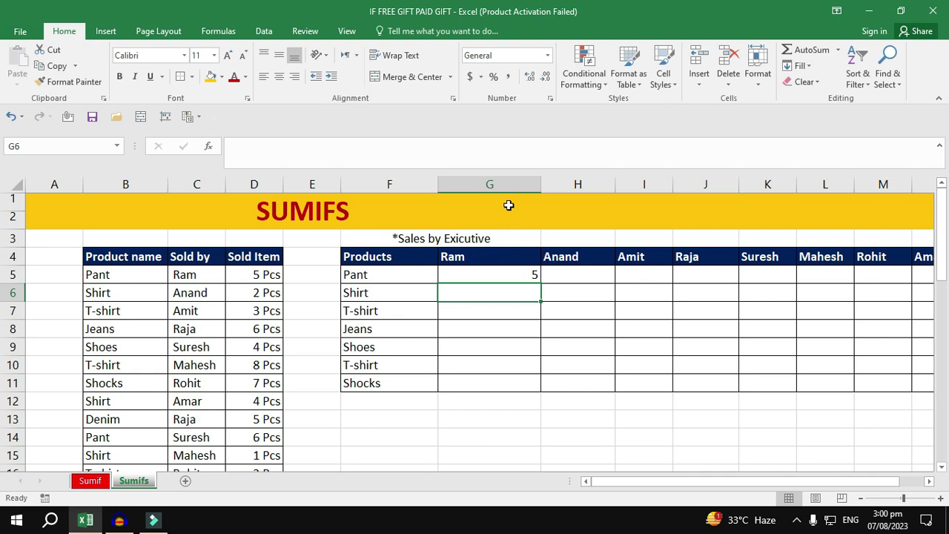
- Check the Pant total in K5 of the Sumif sheet and copy the SUMIFS formula from G5 down to G11 on the Sumifs sheet
{"action": "left_click", "coordinate": [491, 274]}
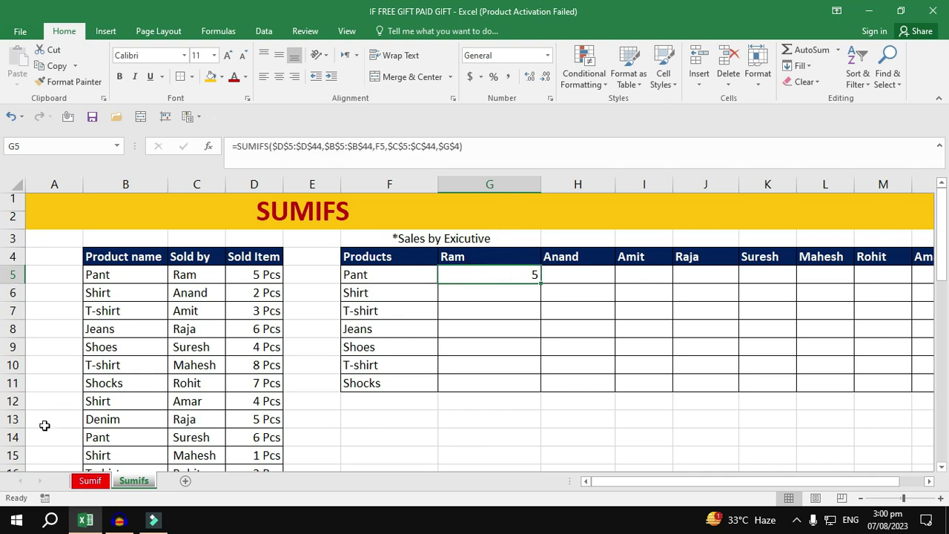
{"action": "left_click", "coordinate": [89, 481]}
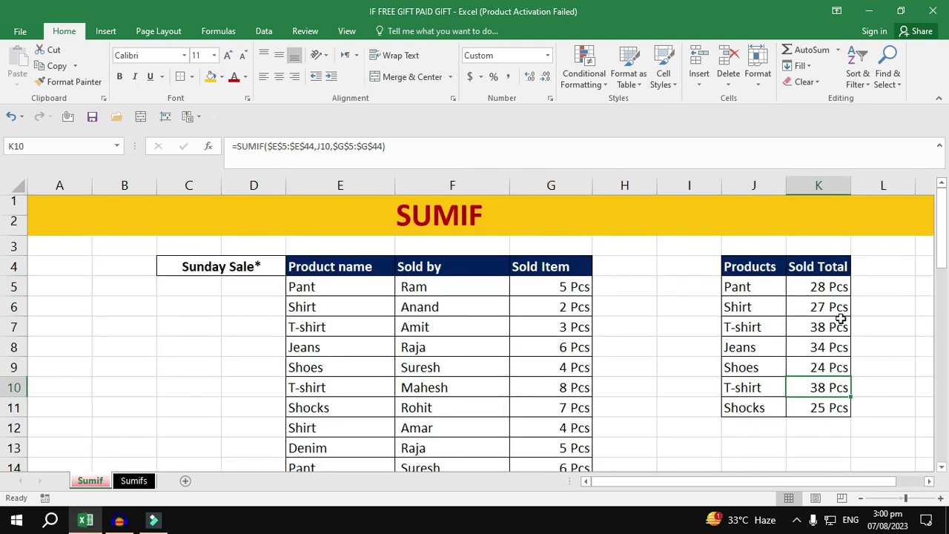
{"action": "left_click", "coordinate": [828, 291]}
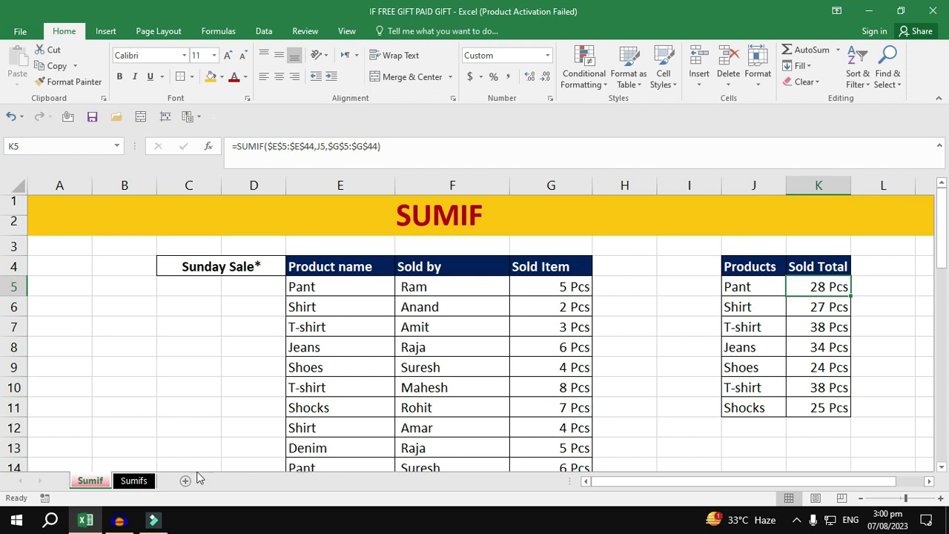
{"action": "left_click", "coordinate": [141, 482]}
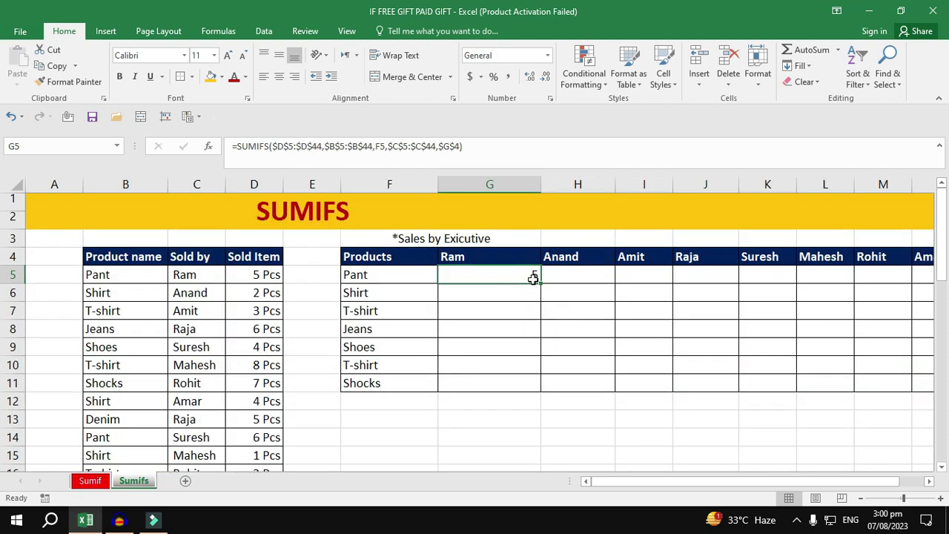
{"action": "left_click_drag", "start_coordinate": [540, 283], "coordinate": [545, 390]}
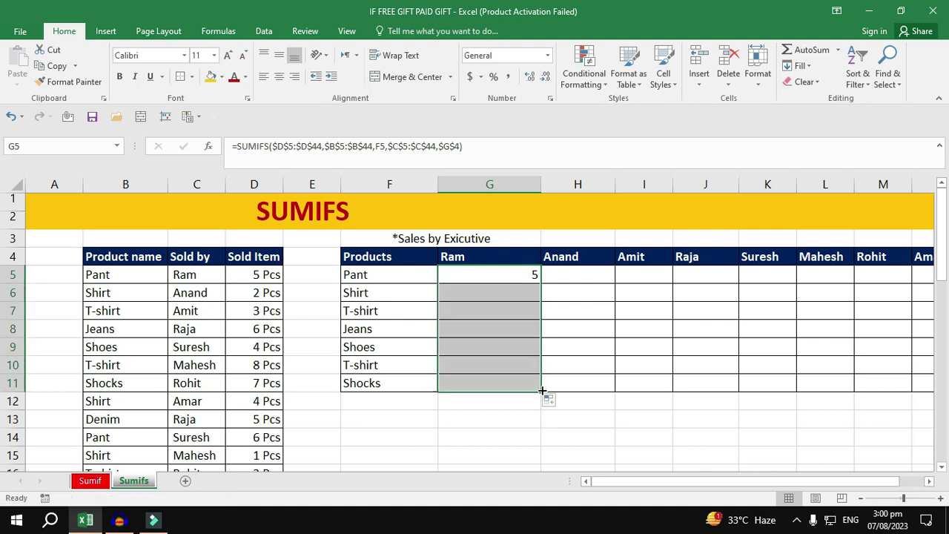
{"action": "left_click", "coordinate": [388, 283]}
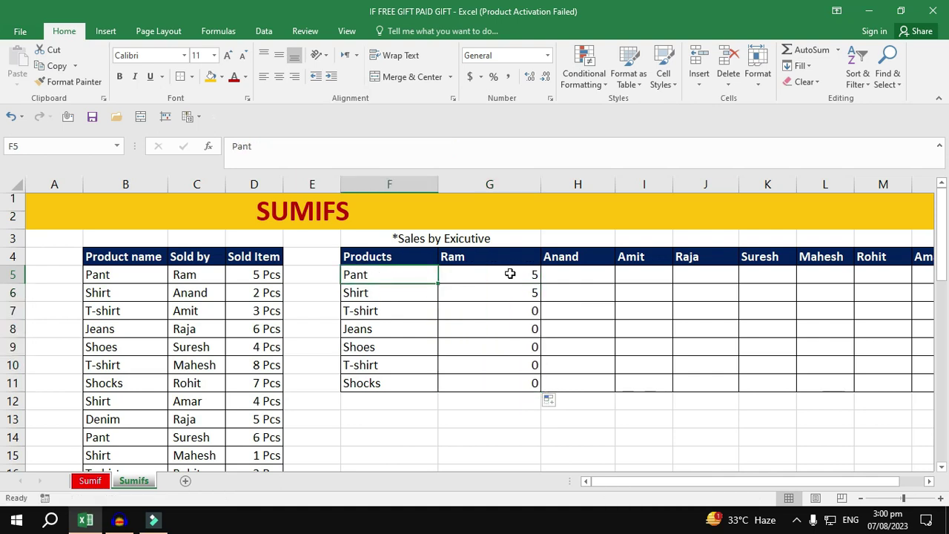
{"action": "left_click", "coordinate": [533, 274]}
{"action": "left_click", "coordinate": [407, 291]}
{"action": "left_click", "coordinate": [494, 289]}
{"action": "left_click_drag", "start_coordinate": [511, 316], "coordinate": [523, 391]}
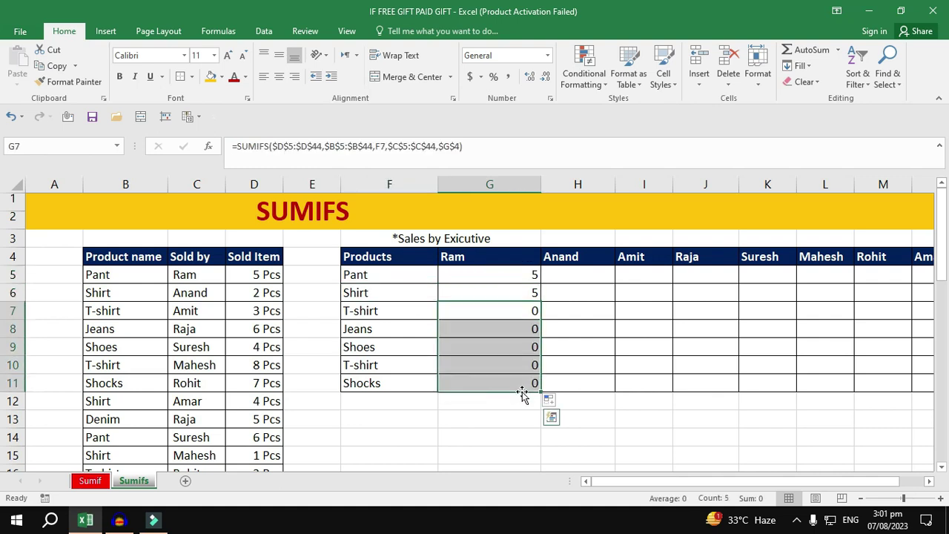
- Start a SUMIFS formula in H5 with the Sold Item column $D$5:$D$44 as the absolute sum range
{"action": "left_click", "coordinate": [575, 271]}
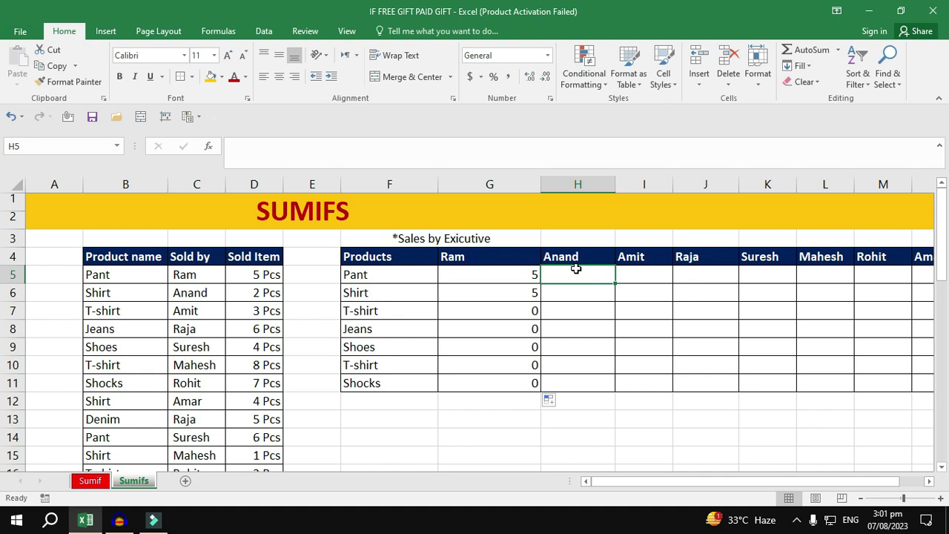
{"action": "type", "text": "=sumifs"}
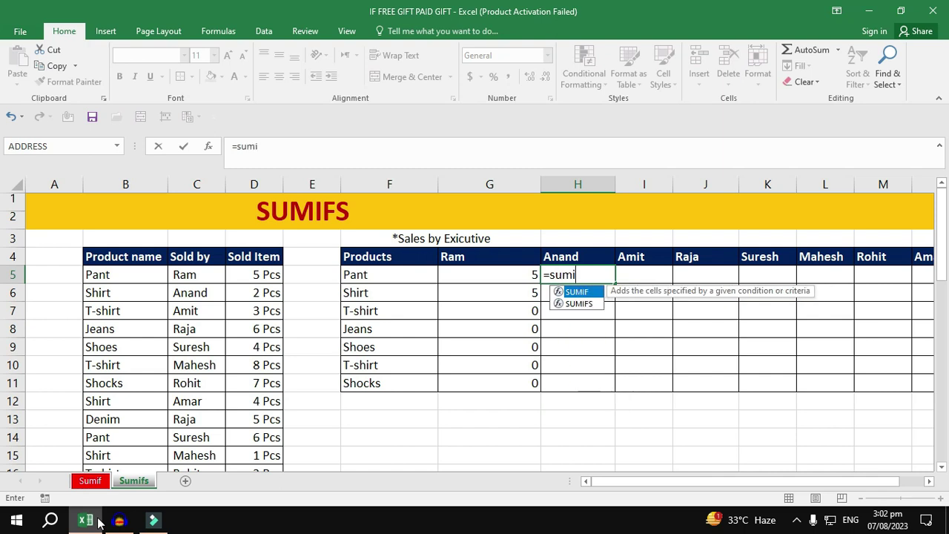
{"action": "key", "text": "Tab"}
{"action": "left_click", "coordinate": [265, 279]}
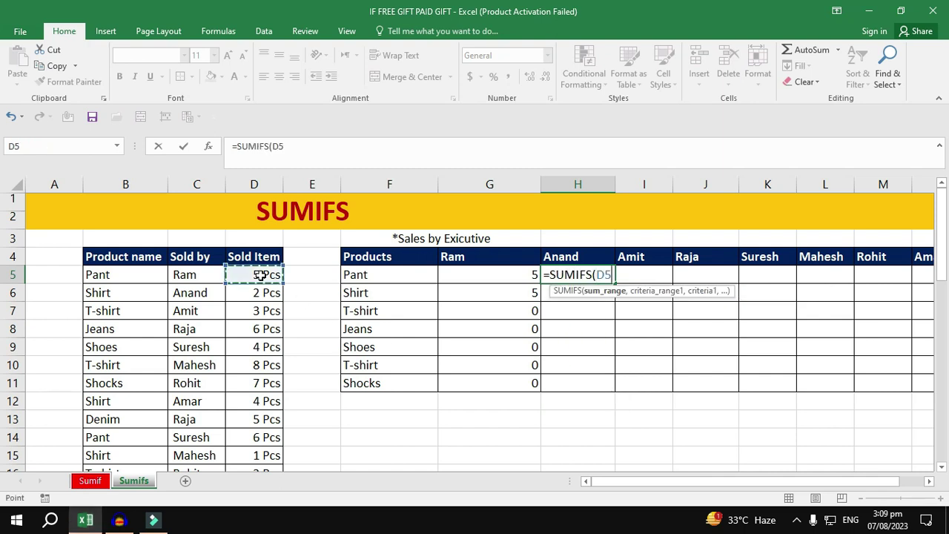
{"action": "key", "text": "ctrl+shift+Down"}
{"action": "key", "text": "F4"}
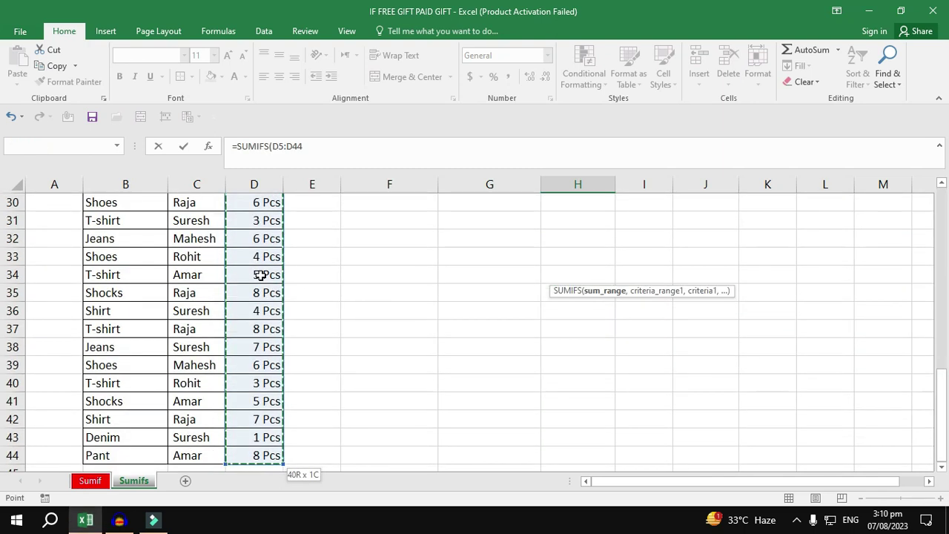
{"action": "scroll", "coordinate": [260, 274], "scroll_direction": "up", "scroll_amount": 10}
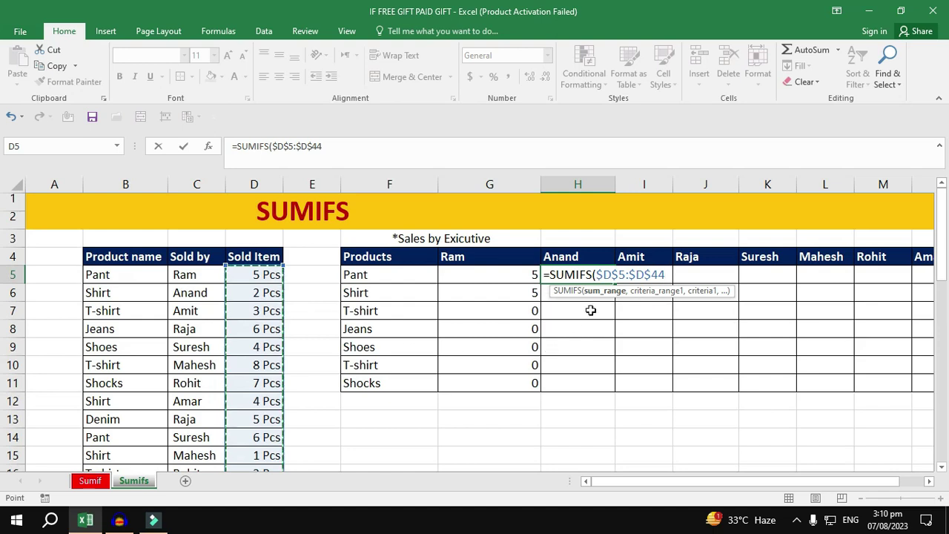
{"action": "type", "text": ","}
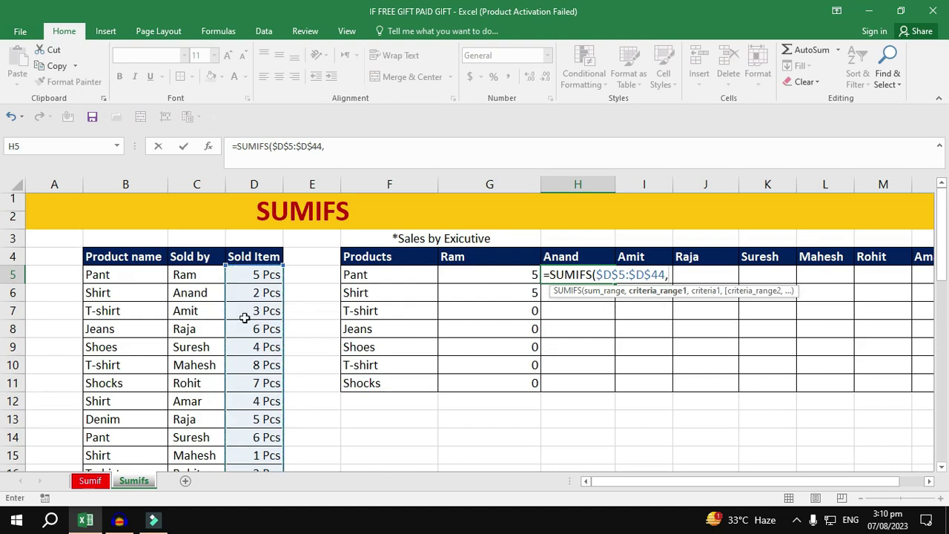
- Add the Sold by column $C$5:$C$44 as the first criteria range and $H$4 as its criterion in the H5 formula, both absolute
{"action": "left_click", "coordinate": [181, 278]}
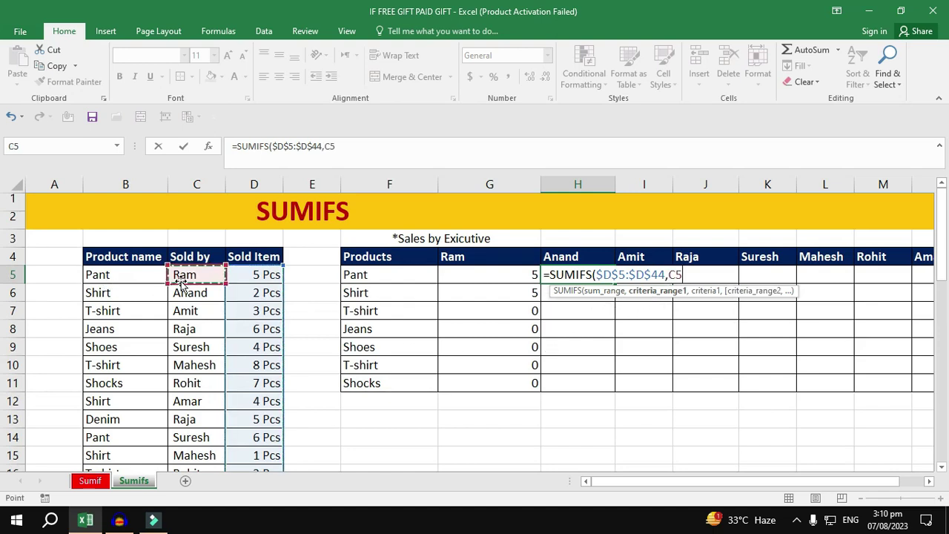
{"action": "key", "text": "ctrl+shift+Down"}
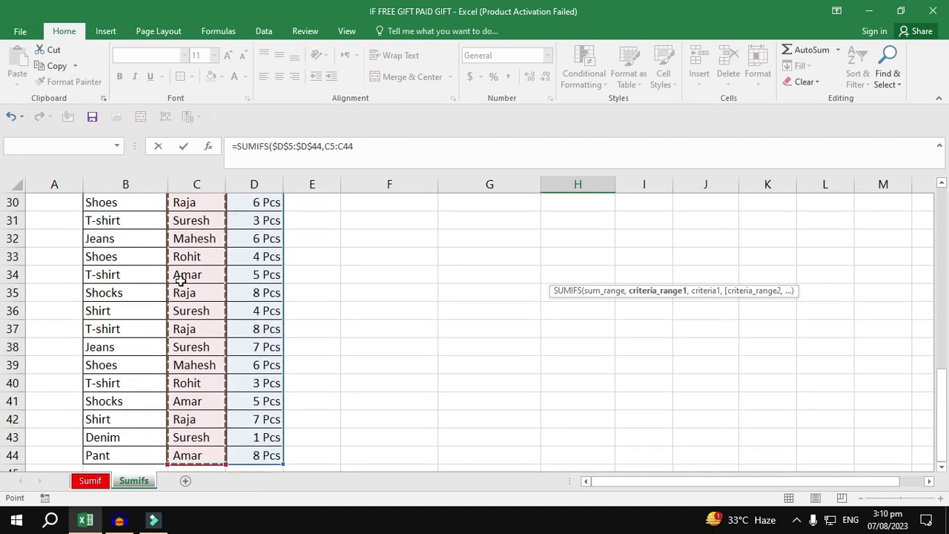
{"action": "key", "text": "F4"}
{"action": "type", "text": ","}
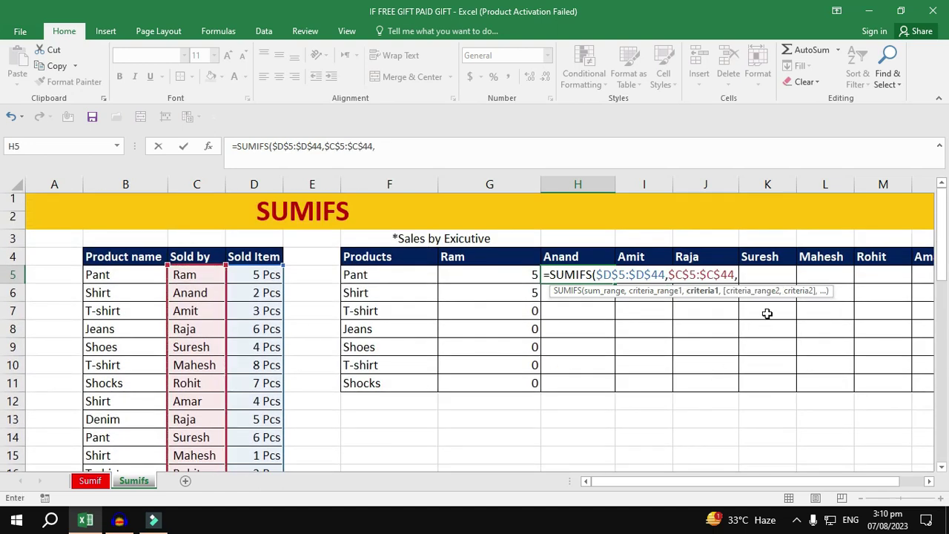
{"action": "left_click", "coordinate": [583, 257]}
{"action": "key", "text": "F4"}
{"action": "type", "text": ","}
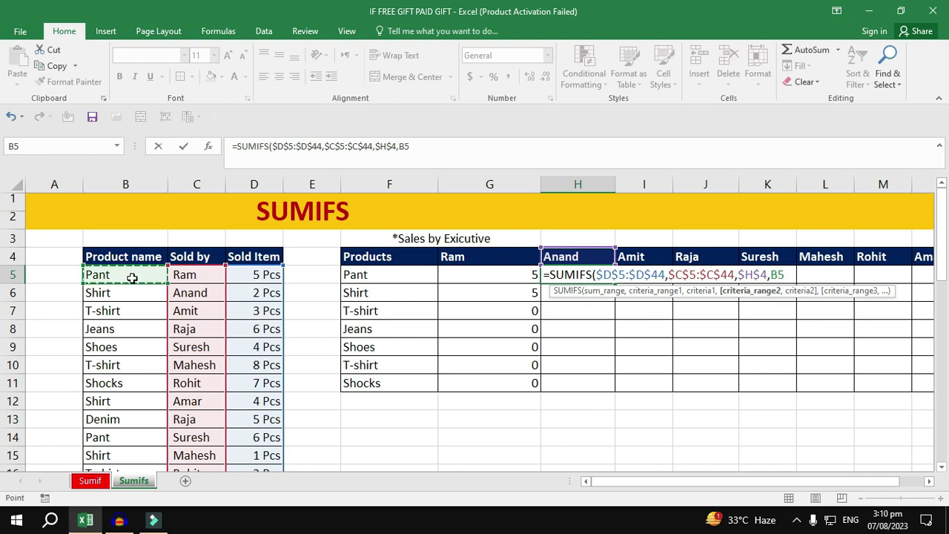
- Complete the H5 SUMIFS formula with the absolute product name range $B$5:$B$44 as second criteria range and F5 as its criterion
{"action": "key", "text": "ctrl+shift+Down"}
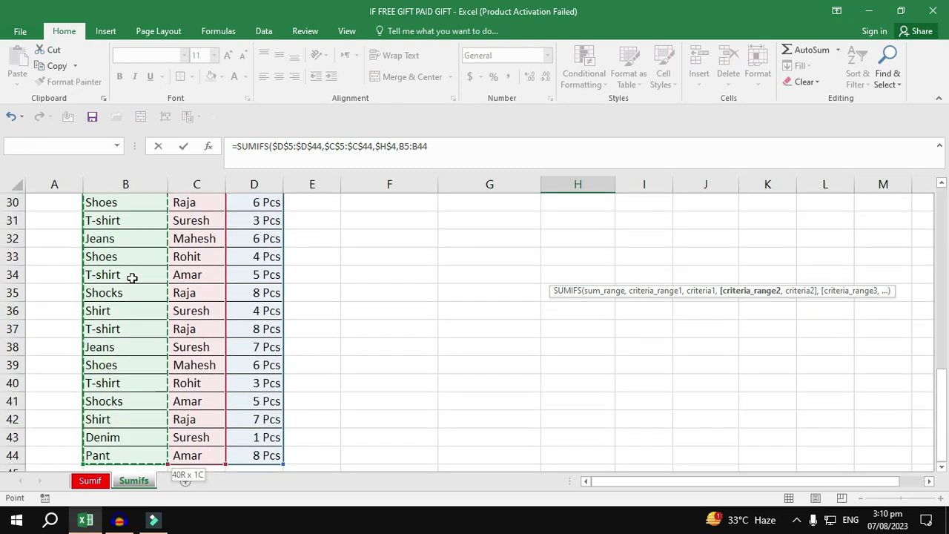
{"action": "key", "text": "F4"}
{"action": "scroll", "coordinate": [132, 276], "scroll_direction": "up", "scroll_amount": 10}
{"action": "type", "text": ","}
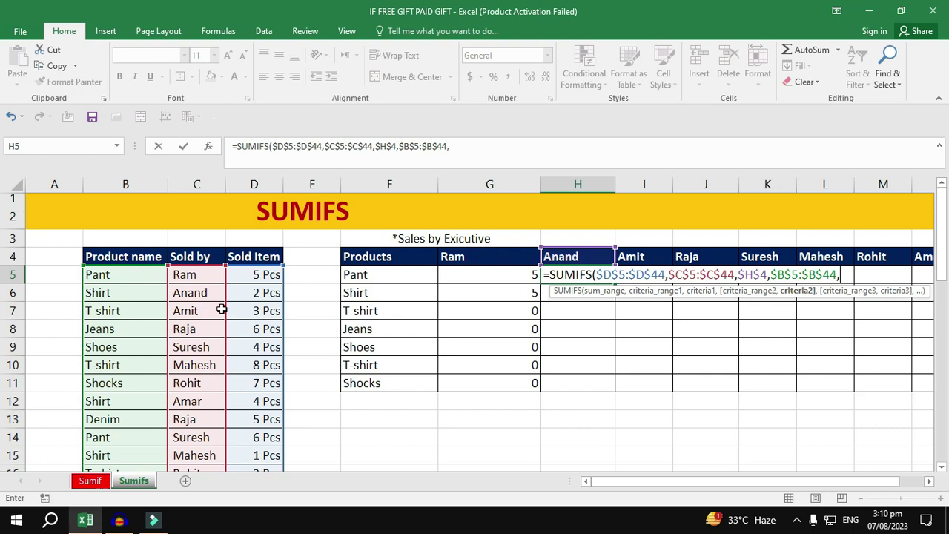
{"action": "left_click", "coordinate": [358, 280]}
{"action": "type", "text": ")"}
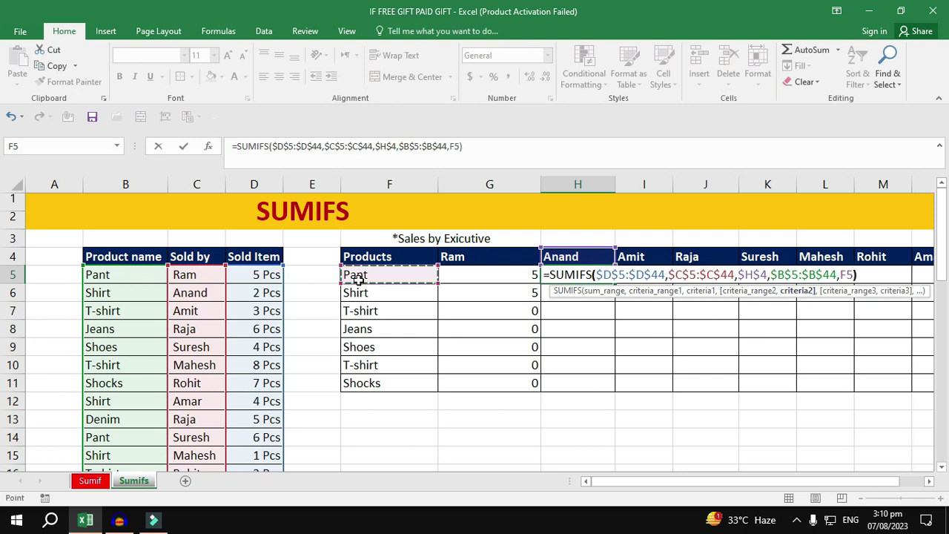
{"action": "key", "text": "Return"}
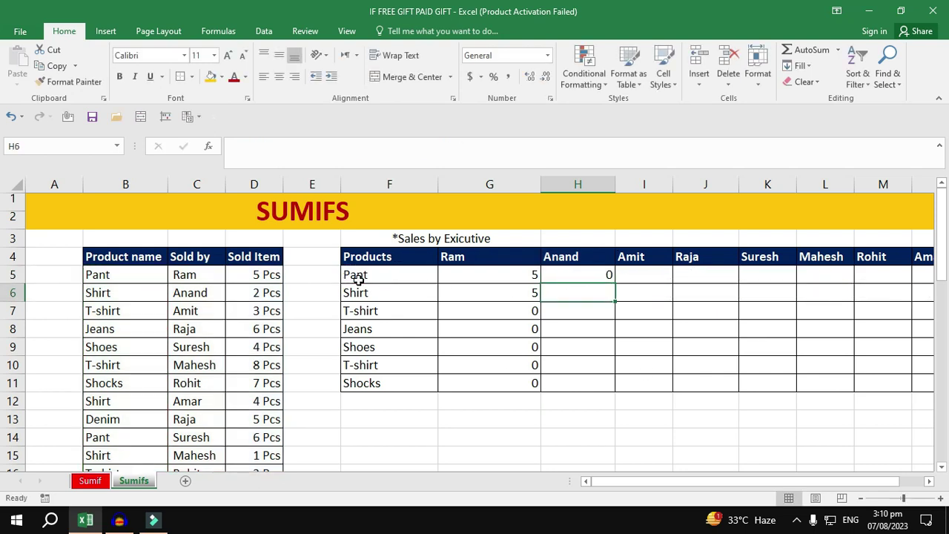
- Copy the SUMIFS formula from H5 down to H11 and check the copied formulas in H6 and H7
{"action": "left_click", "coordinate": [579, 276]}
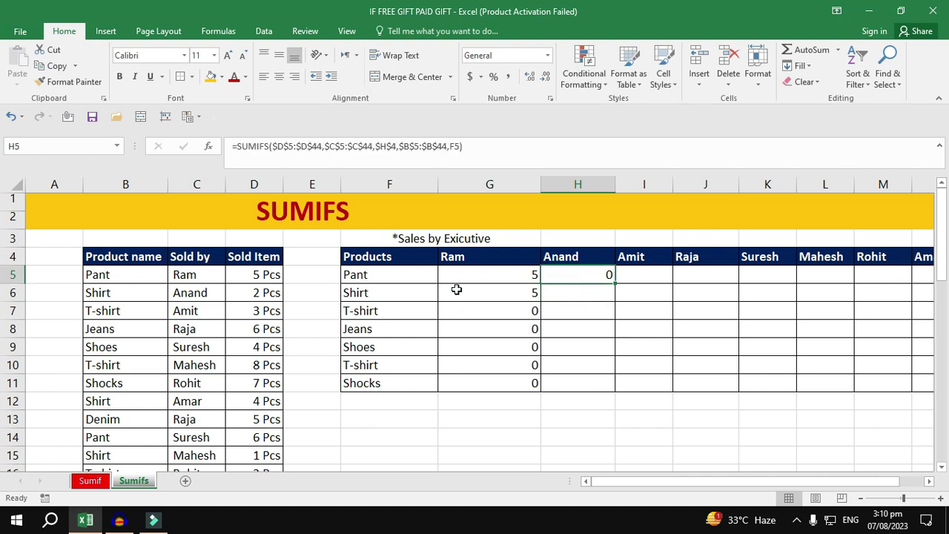
{"action": "left_click_drag", "start_coordinate": [616, 284], "coordinate": [623, 401]}
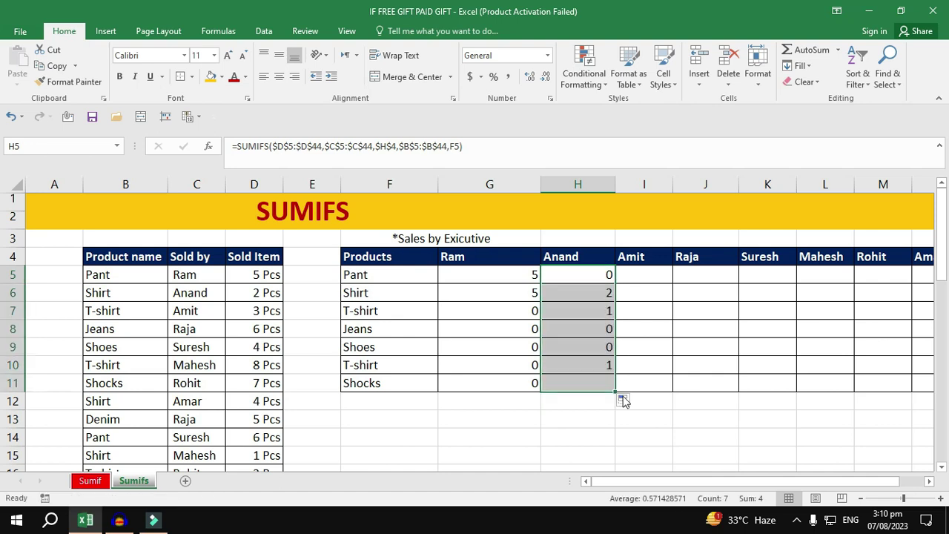
{"action": "left_click", "coordinate": [584, 293]}
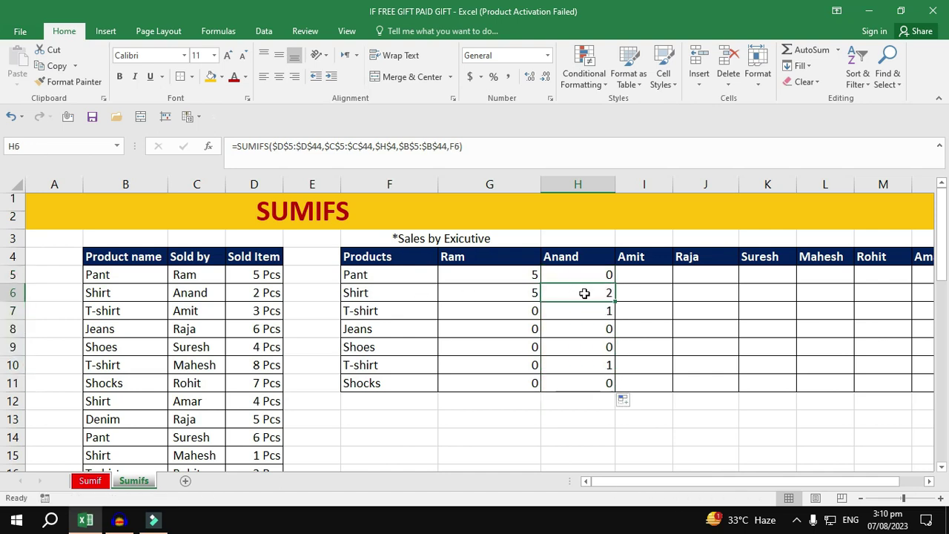
{"action": "left_click", "coordinate": [607, 310]}
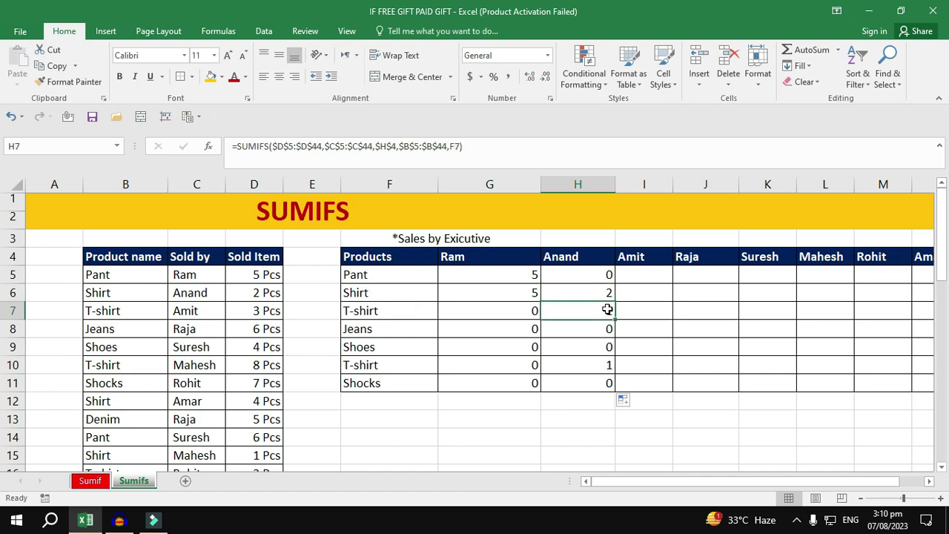